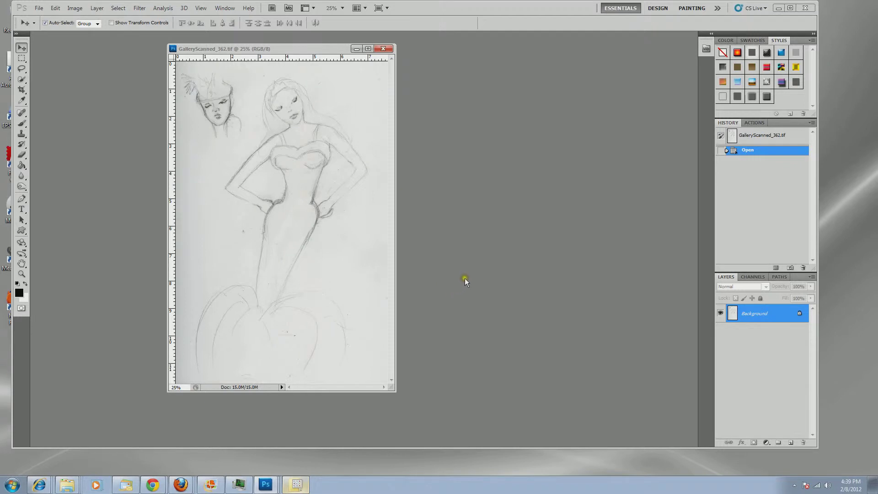
Step: Copy the entire canvas of the scanned sketch GalleryScanned_362.tif and close the file without saving changes
left_click(283, 48)
left_click_drag(283, 48, 346, 51)
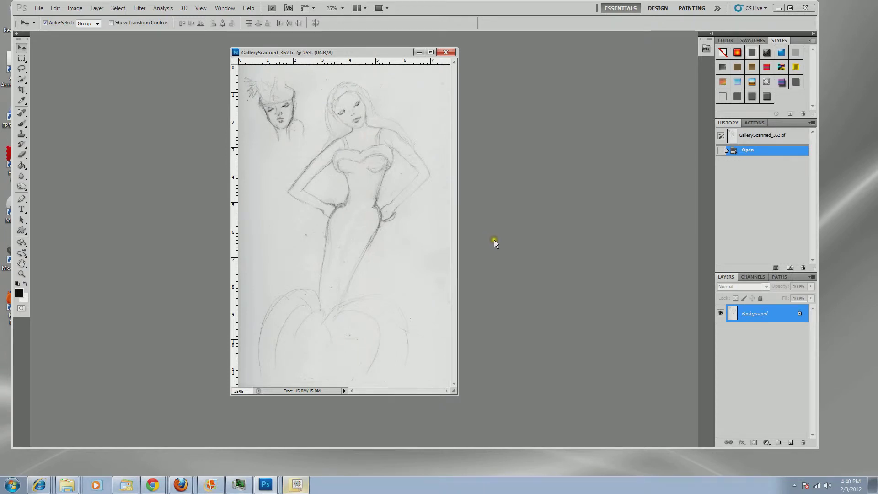
left_click_drag(351, 55, 383, 55)
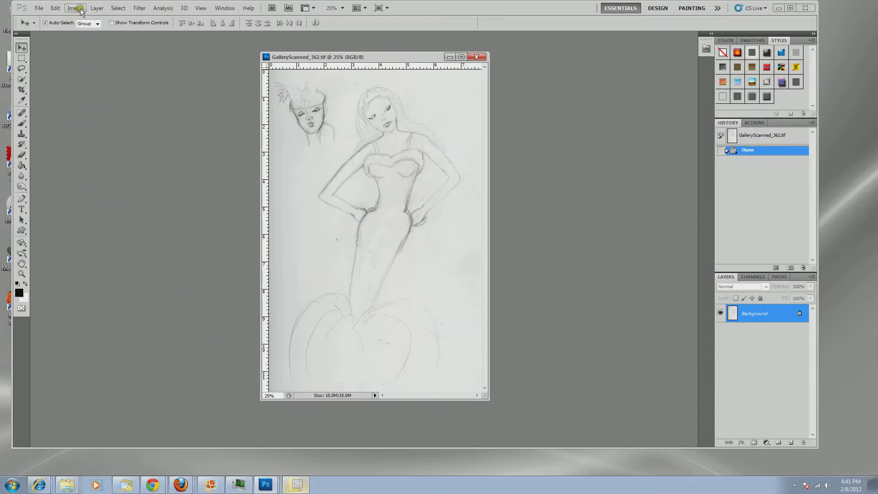
left_click(118, 9)
left_click(130, 18)
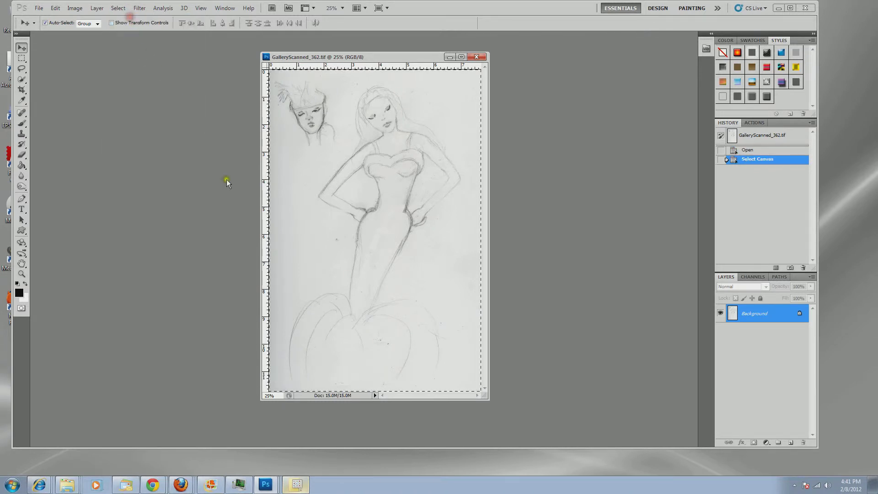
left_click(55, 9)
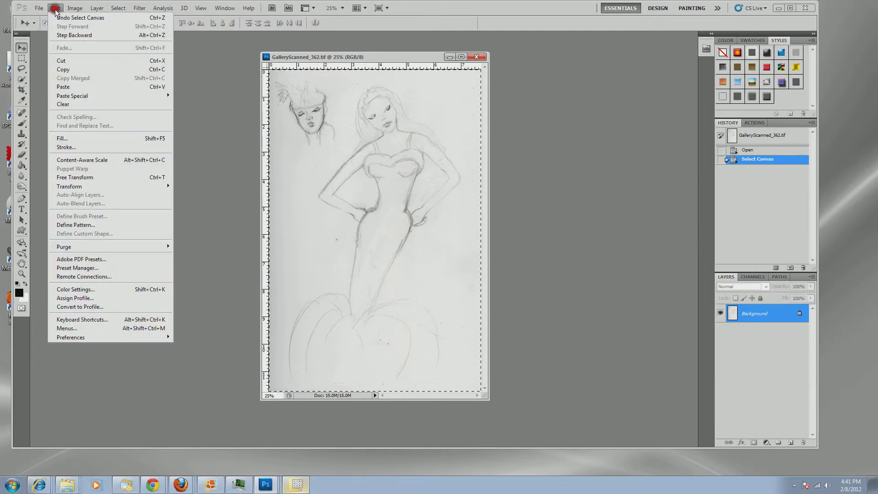
left_click(78, 69)
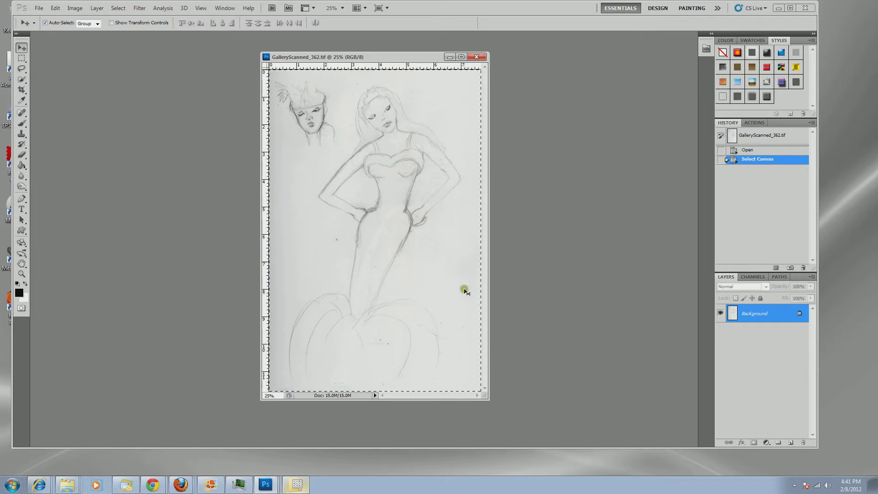
left_click(478, 58)
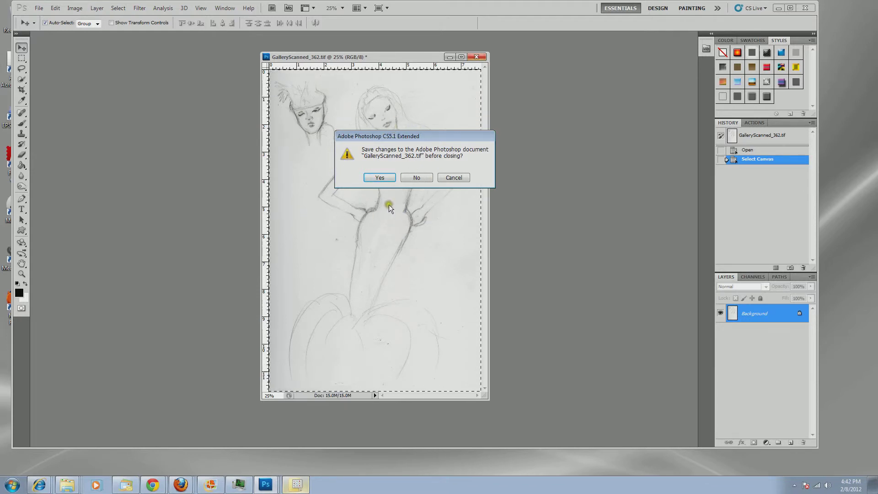
left_click(416, 178)
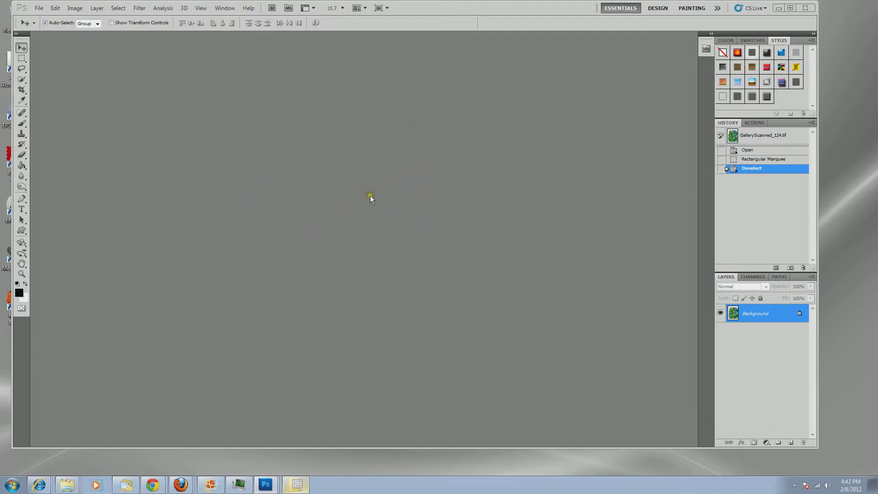
Step: Start a new document and set it to 8.5 inches wide, 11 inches high and 300 pixels/inch
left_click(38, 9)
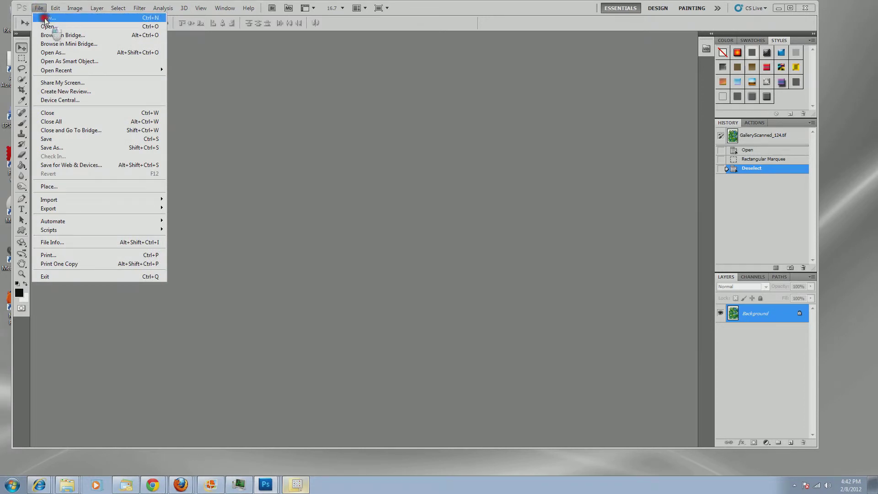
left_click(46, 18)
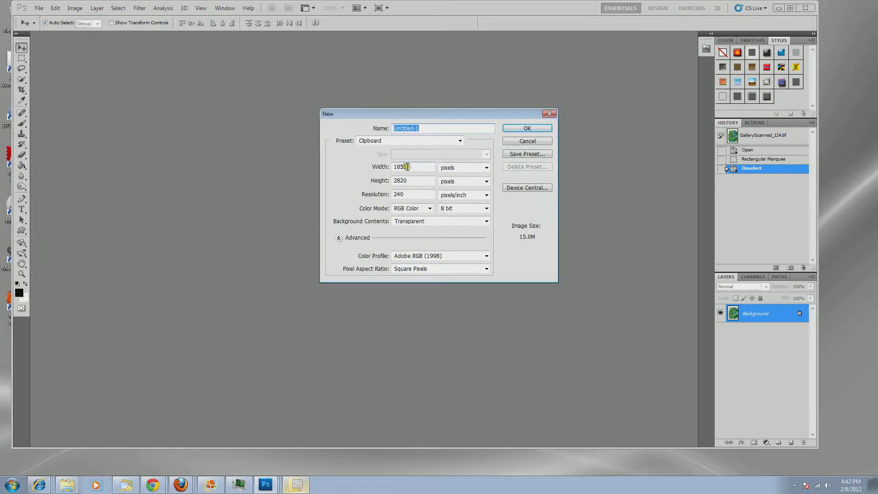
left_click(487, 168)
left_click(465, 177)
left_click(411, 165)
left_click_drag(412, 165, 369, 163)
type("8")
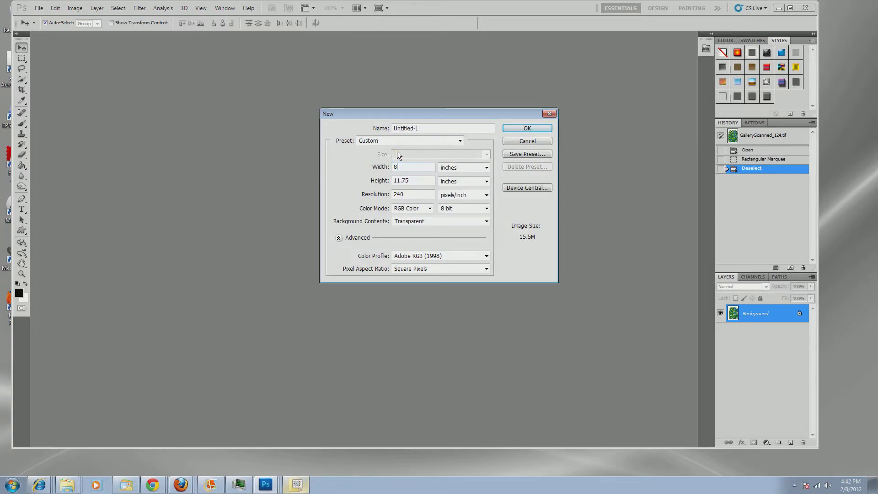
type(".5")
left_click_drag(410, 181, 379, 183)
type("11")
left_click(405, 195)
left_click_drag(405, 195, 386, 195)
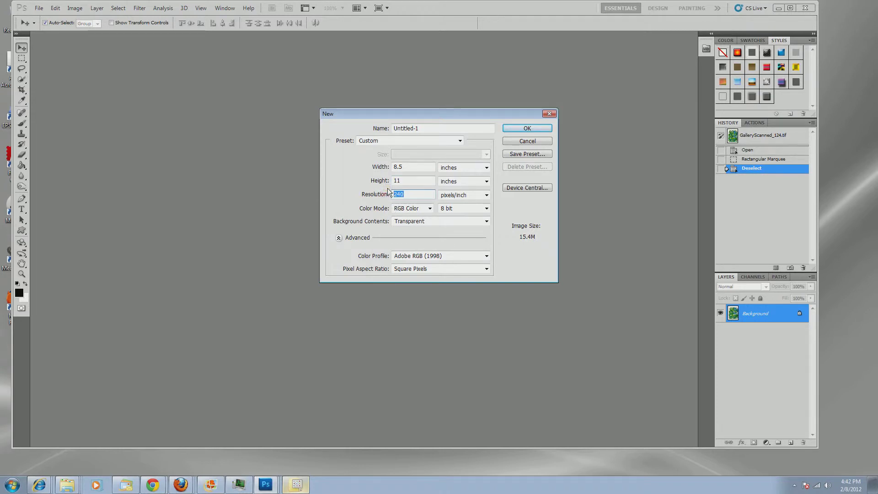
type("300")
Step: Apply the saved "8.5 in X 11 in 8 bit" preset and create the document
left_click(523, 154)
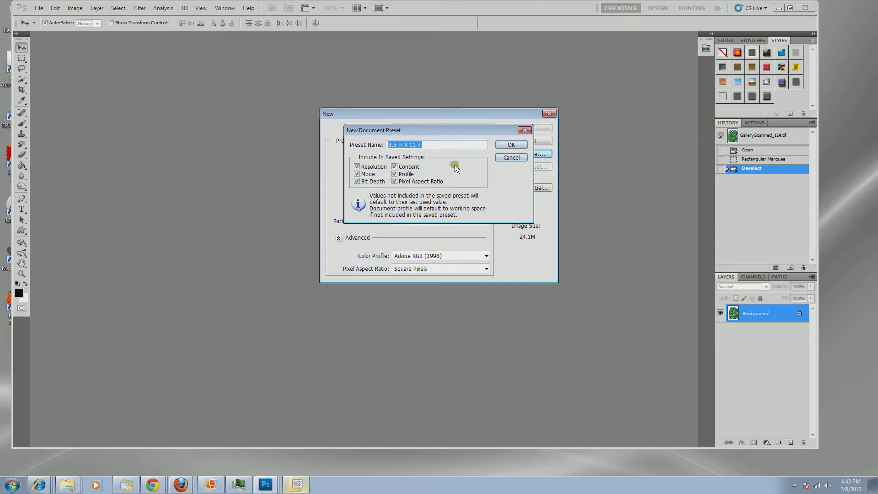
left_click(509, 158)
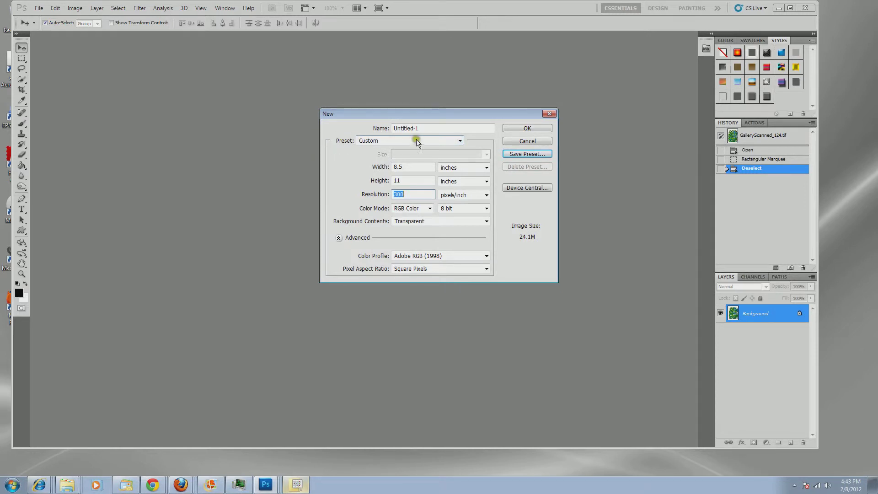
left_click(460, 141)
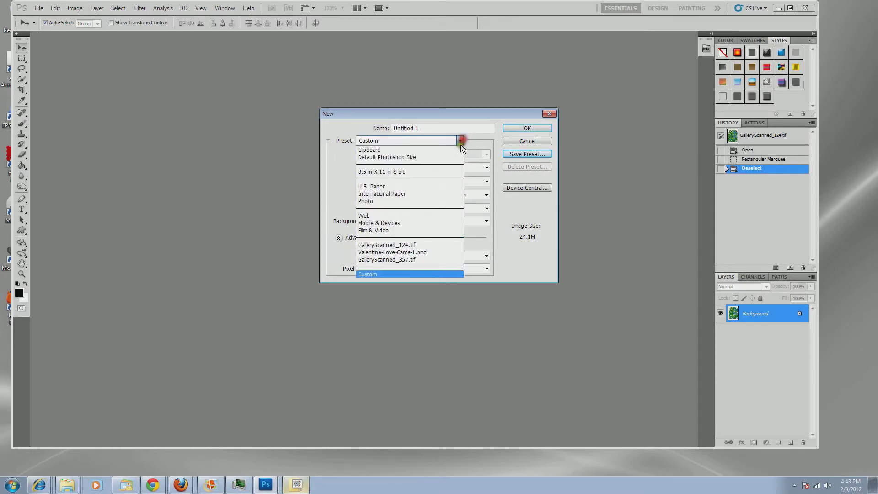
left_click(410, 171)
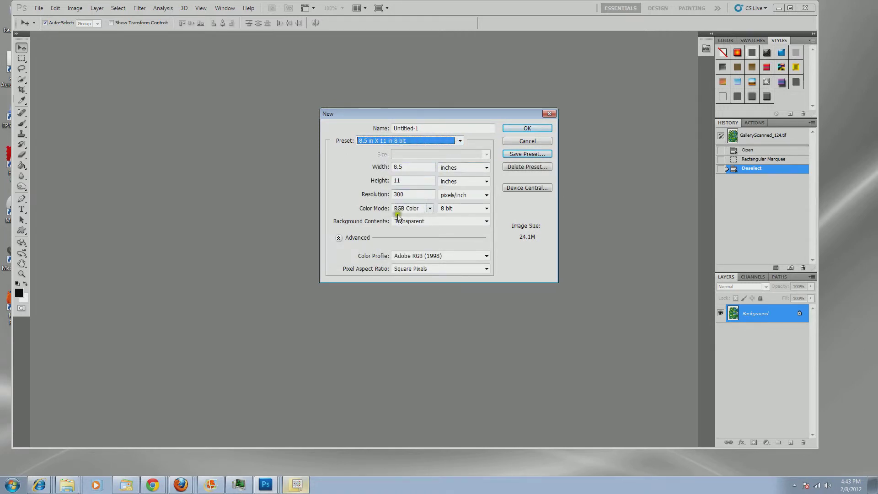
left_click(517, 128)
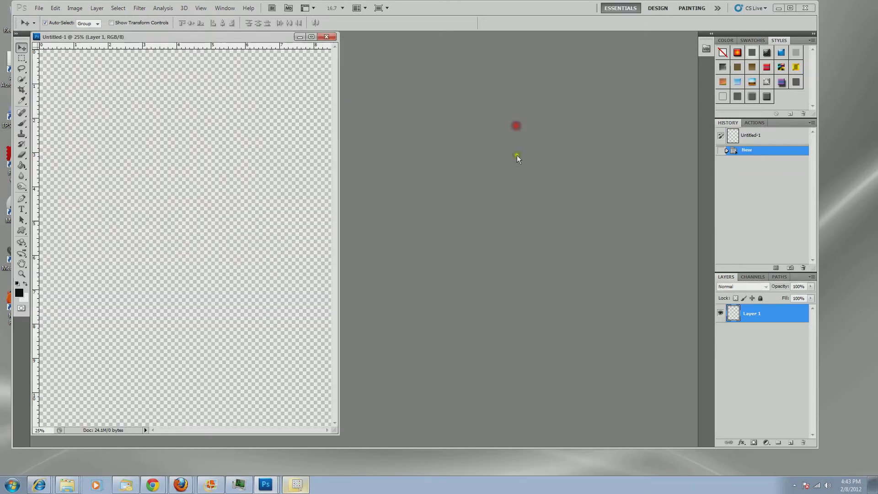
Step: Paste the copied sketch into the new blank document
left_click_drag(236, 36, 382, 43)
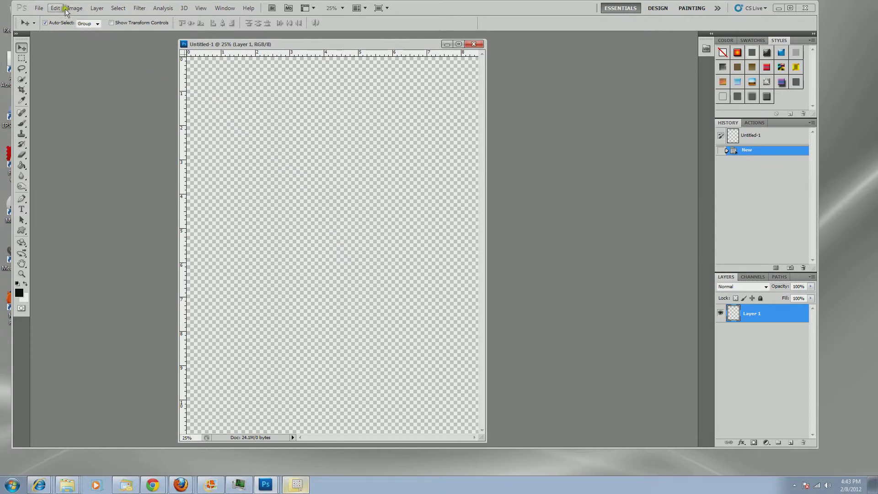
left_click(51, 10)
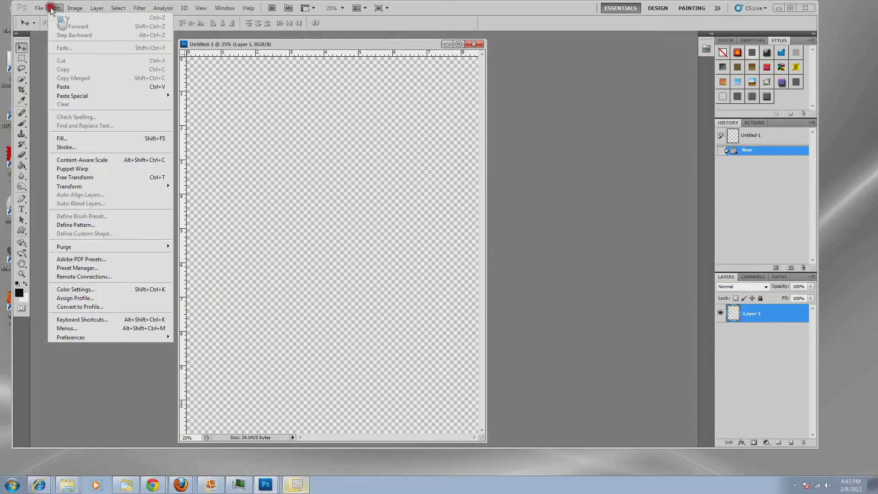
left_click(76, 87)
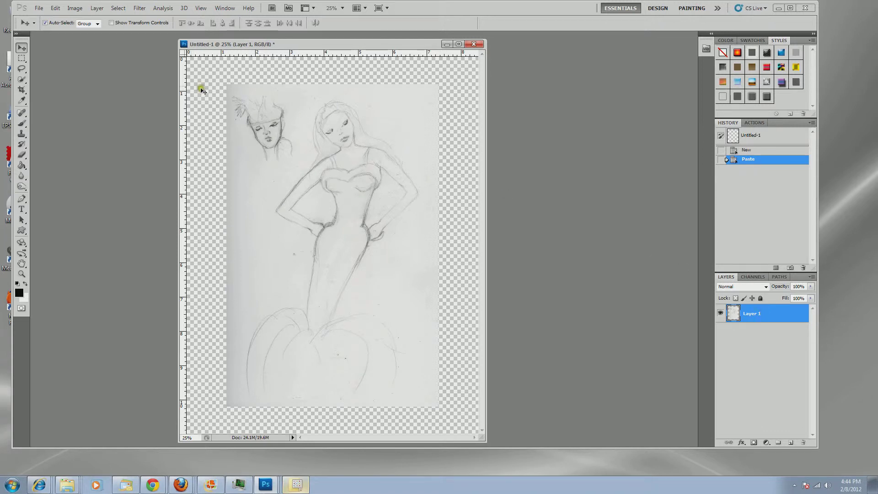
Step: Save the document in the Projects folder as Woman-1.psd in Photoshop format
left_click(36, 8)
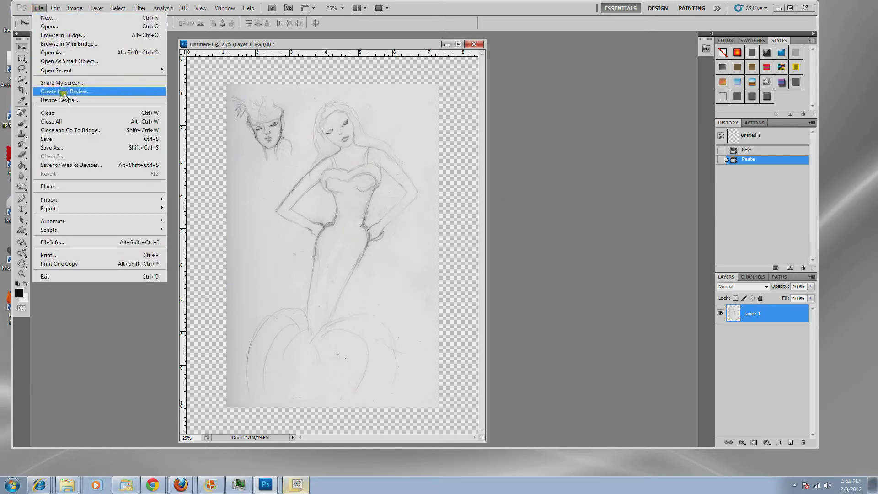
left_click(65, 148)
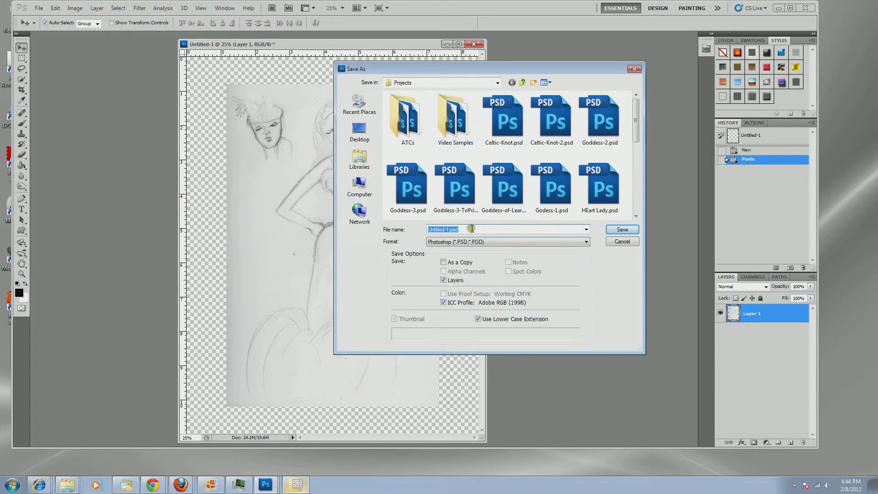
left_click_drag(449, 229, 427, 231)
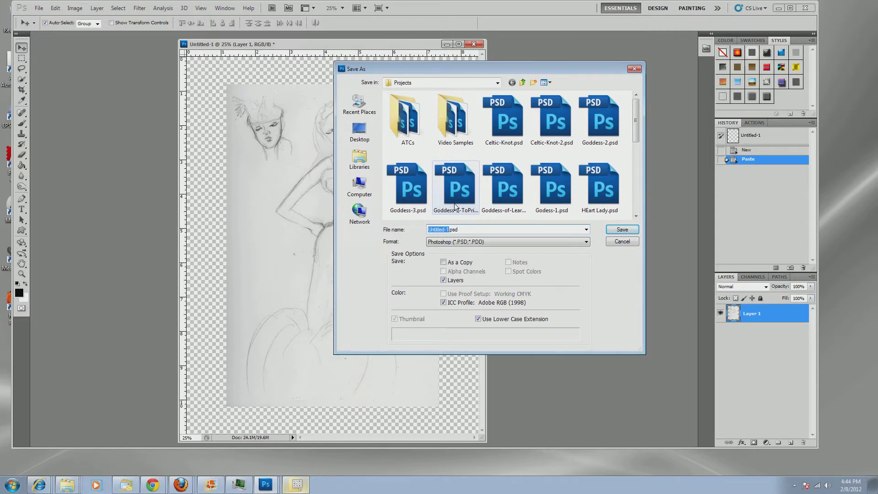
type("Woma")
key("Return")
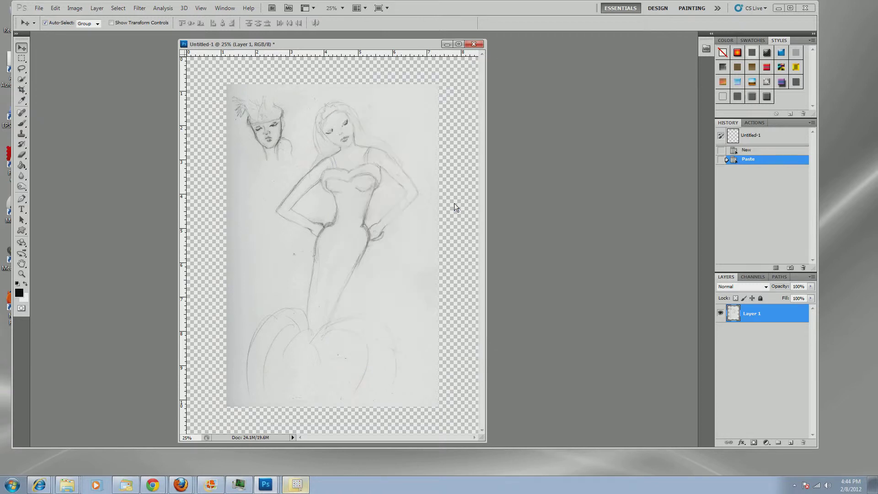
Step: Duplicate Layer 1 within the document and name the duplicate "Woman Copy"
left_click(539, 155)
left_click(773, 311)
left_click_drag(755, 314, 298, 124)
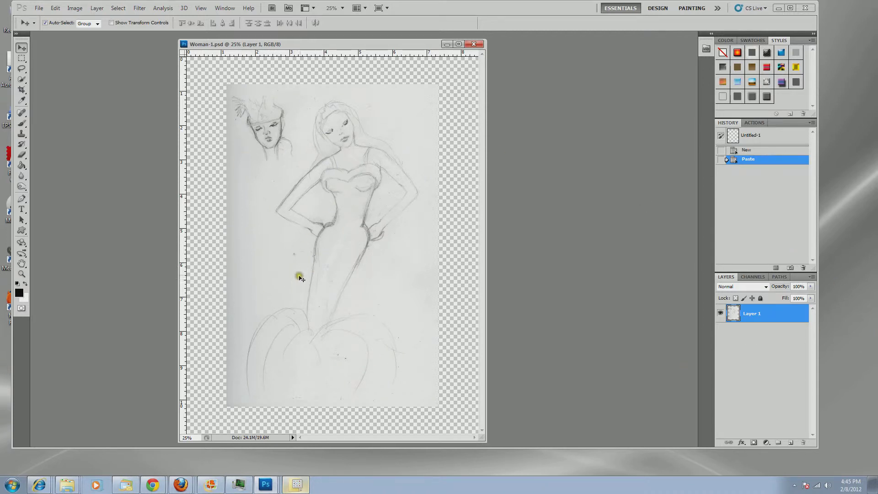
left_click(96, 8)
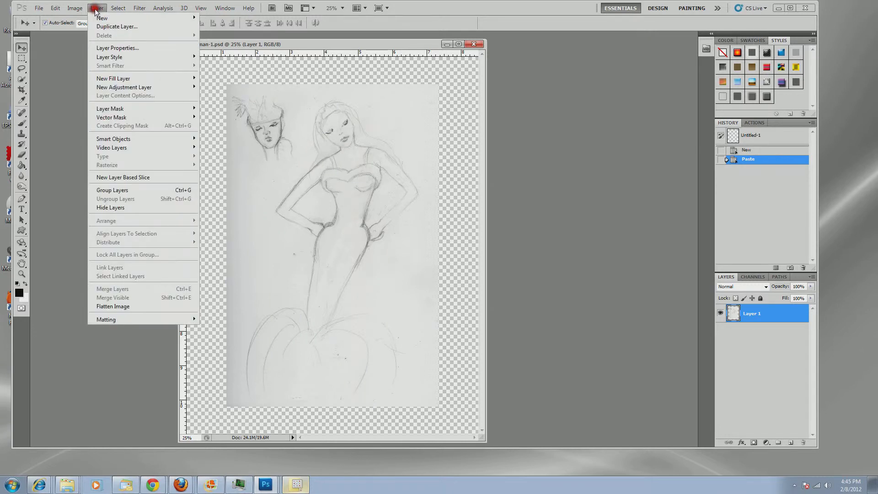
left_click(112, 26)
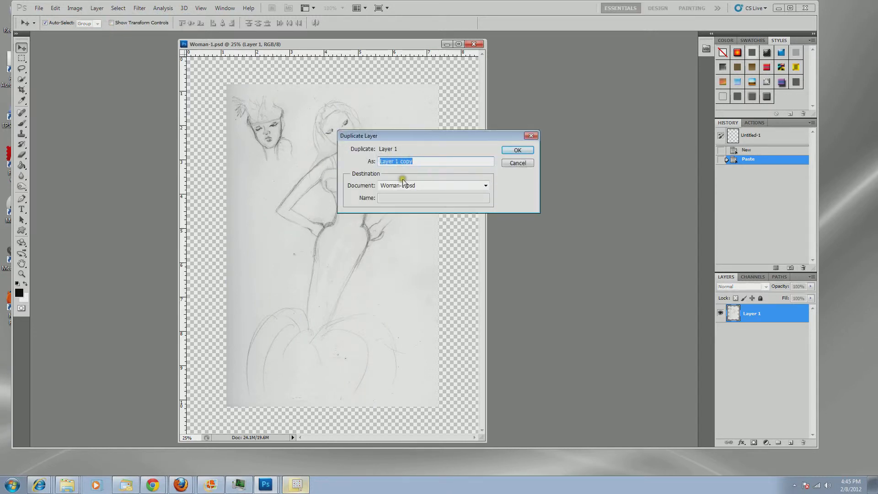
type("Woman Copy")
key("Return")
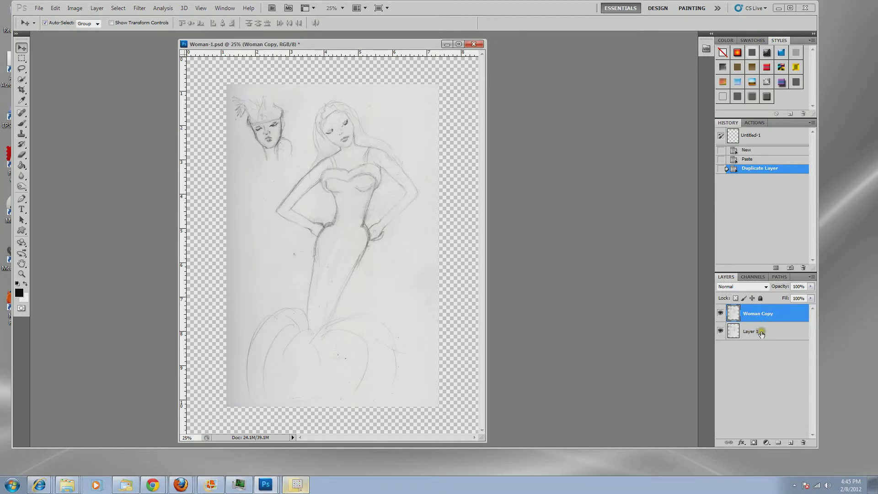
Step: Hide the original Layer 1 and switch the Woman Copy layer's visibility off and on, leaving it shown and selected
left_click(721, 331)
left_click(721, 314)
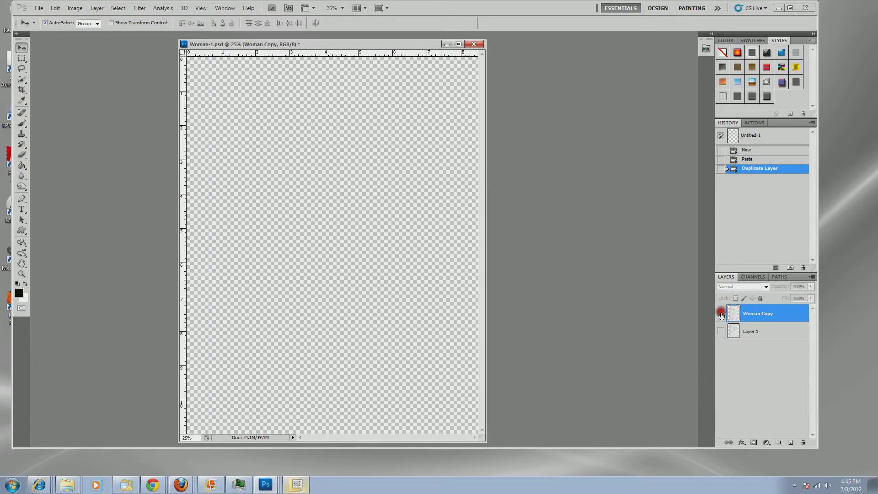
left_click(721, 313)
left_click(722, 313)
left_click(721, 313)
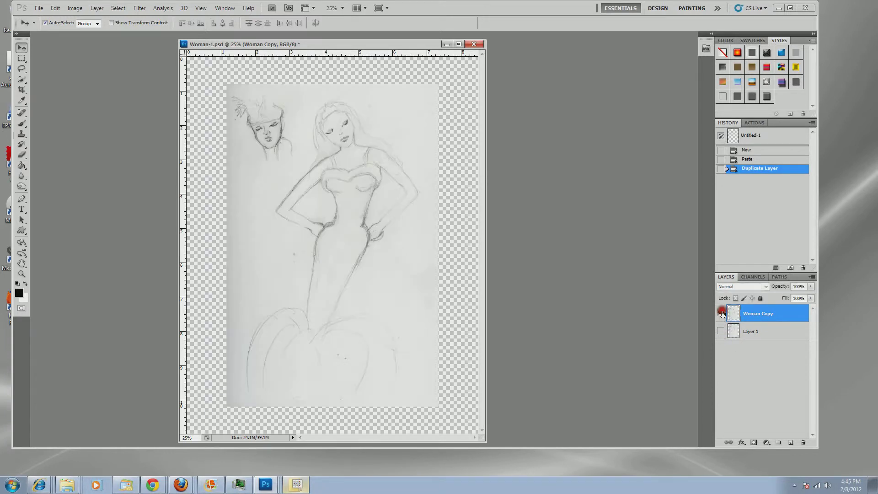
left_click(768, 313)
left_click(721, 314)
left_click(721, 314)
Step: Set the foreground colour to bright red, e73131
left_click(19, 294)
left_click(388, 194)
left_click_drag(388, 194, 413, 138)
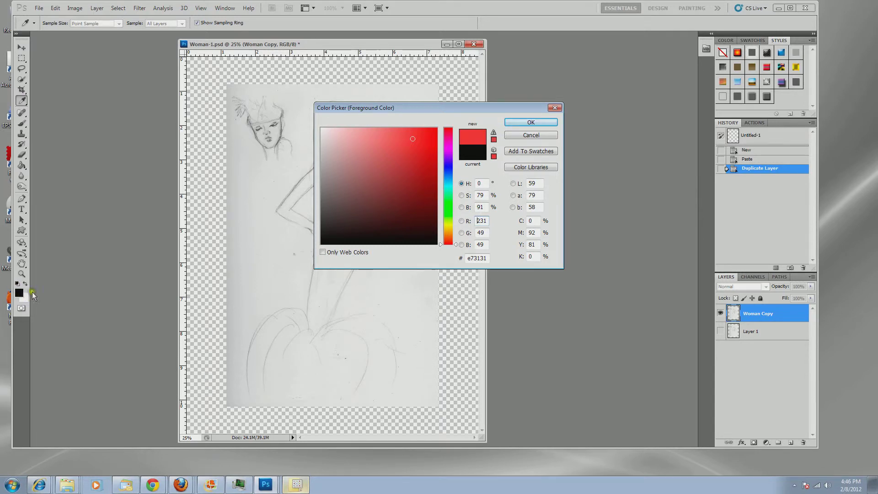
left_click(537, 121)
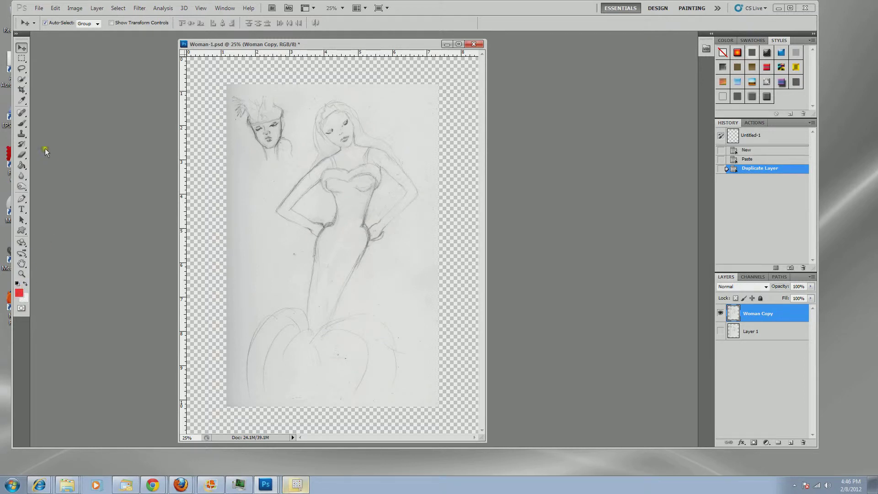
Step: Paint a loose outline around the standing woman on the Woman Copy layer with a hard round 75 px brush at 100% hardness
left_click(21, 124)
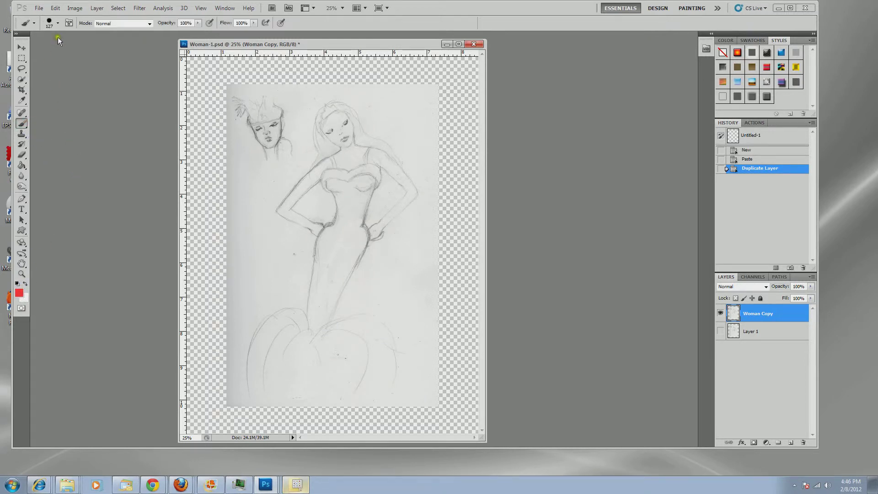
left_click(59, 24)
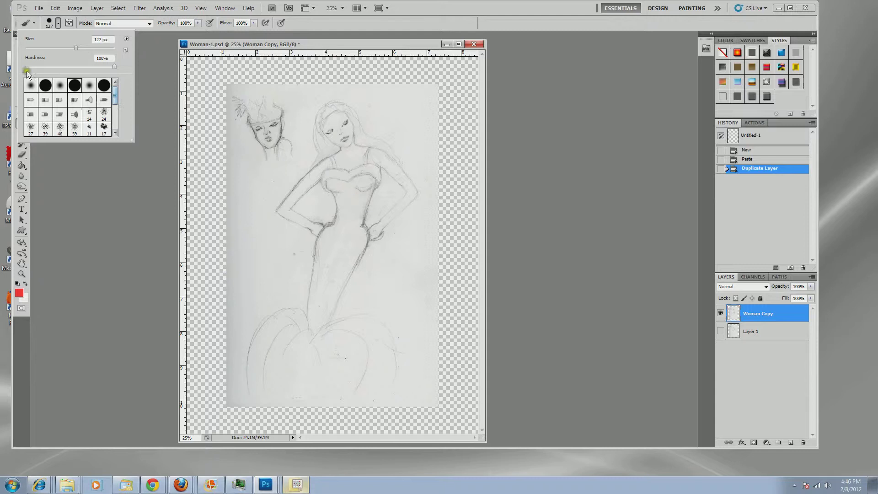
left_click(72, 86)
left_click(58, 48)
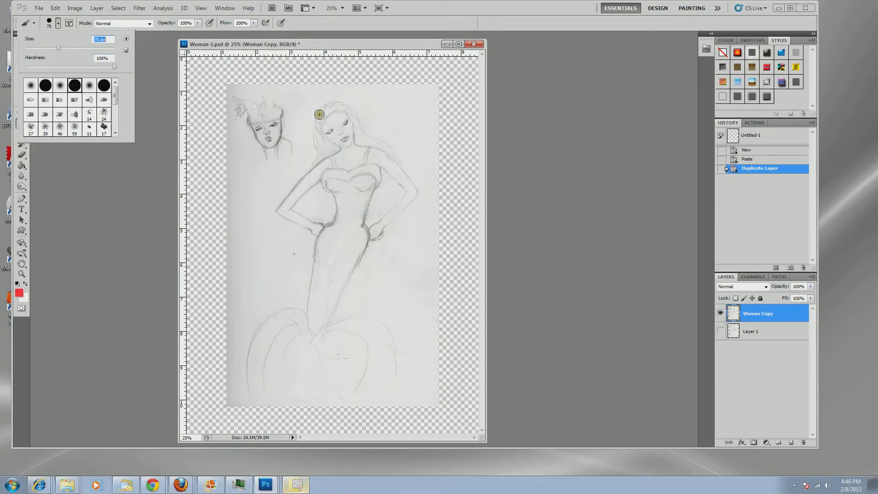
left_click(308, 91)
mouse_move(303, 94)
left_mouse_down()
mouse_move(298, 139)
mouse_move(225, 206)
mouse_move(224, 244)
mouse_move(259, 293)
mouse_move(225, 330)
mouse_move(235, 406)
mouse_move(312, 432)
mouse_move(411, 423)
mouse_move(453, 389)
mouse_move(470, 342)
mouse_move(427, 315)
mouse_move(392, 272)
mouse_move(435, 221)
mouse_move(430, 154)
mouse_move(397, 128)
mouse_move(396, 87)
mouse_move(340, 74)
mouse_move(293, 118)
left_mouse_up()
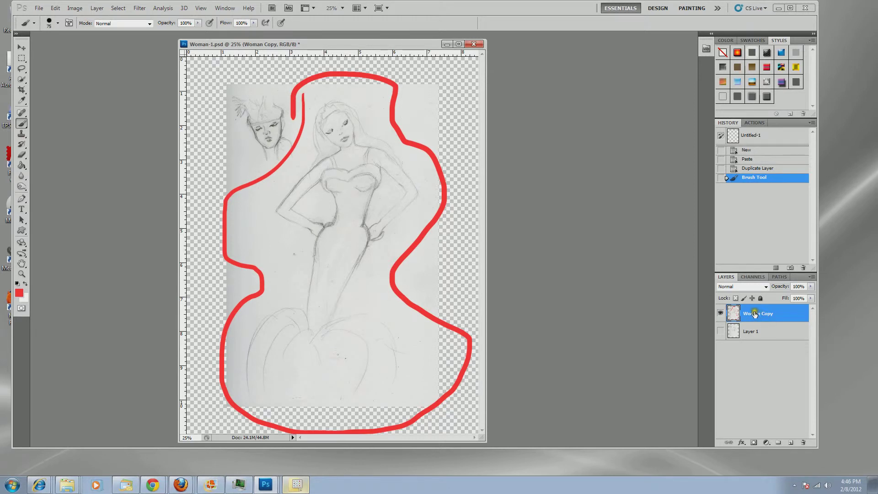
Step: Erase along the upper and left parts of the red outline on Woman Copy with an 85 px eraser at 100% opacity
left_click(734, 313)
left_click(18, 156)
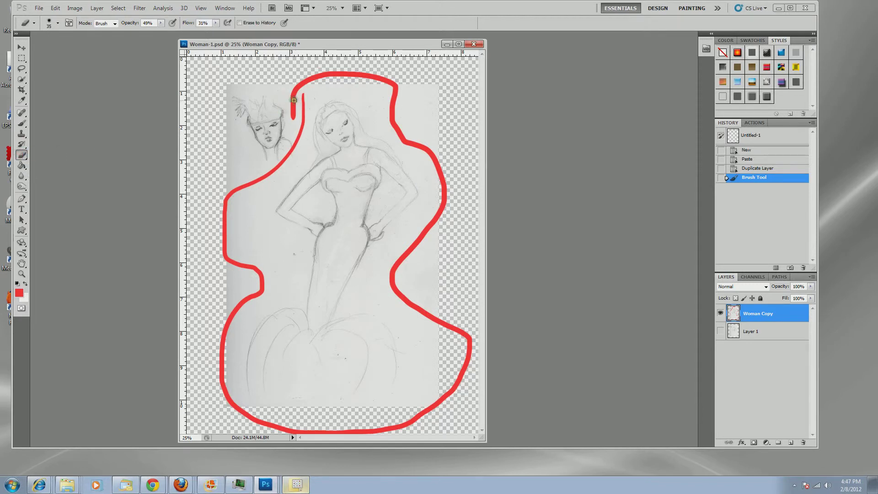
left_click(58, 23)
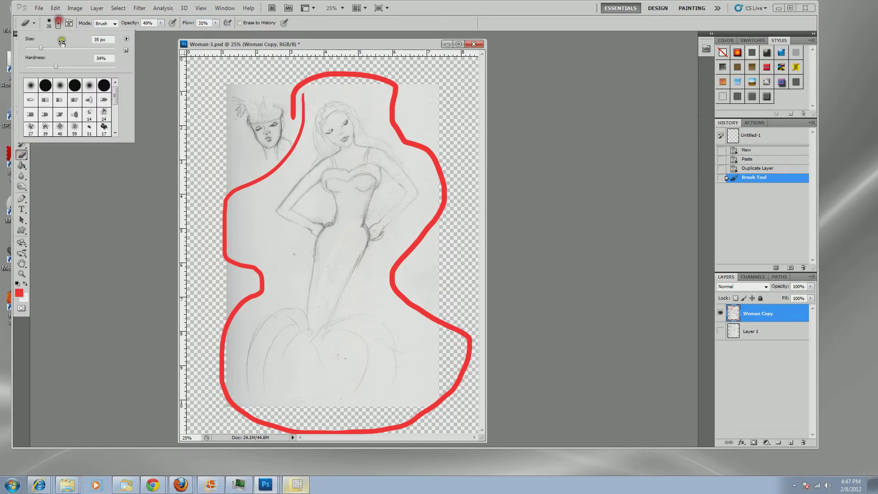
left_click(64, 48)
left_click(161, 23)
left_click_drag(161, 30, 192, 30)
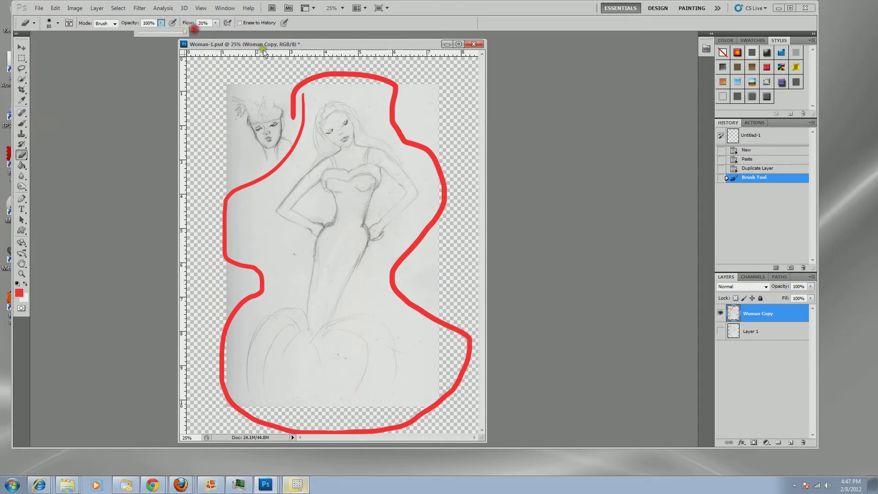
mouse_move(309, 81)
left_mouse_down()
mouse_move(294, 88)
mouse_move(288, 112)
mouse_move(293, 117)
mouse_move(300, 102)
mouse_move(299, 112)
mouse_move(304, 89)
mouse_move(294, 105)
mouse_move(306, 112)
mouse_move(291, 146)
mouse_move(229, 200)
mouse_move(223, 248)
mouse_move(229, 210)
mouse_move(282, 139)
mouse_move(298, 89)
mouse_move(311, 79)
mouse_move(363, 74)
mouse_move(346, 82)
left_mouse_up()
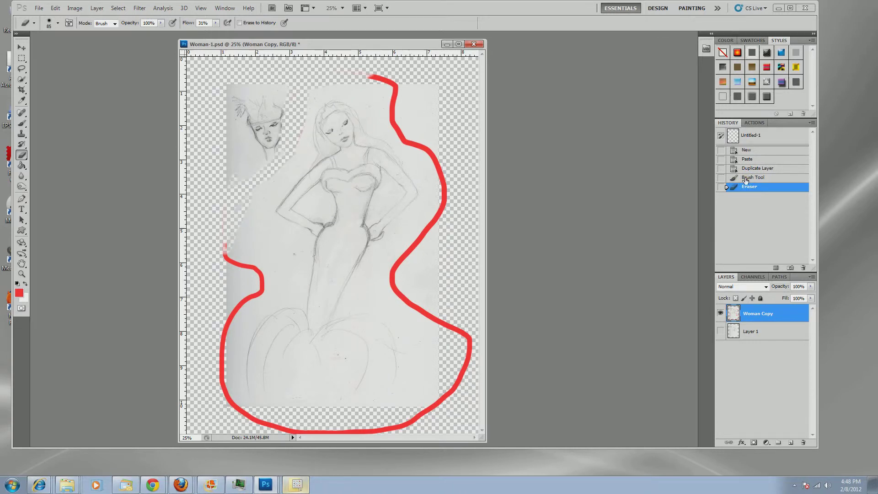
Step: Revert the document history to the Duplicate Layer state, removing the erasing and the red outline
left_click(746, 180)
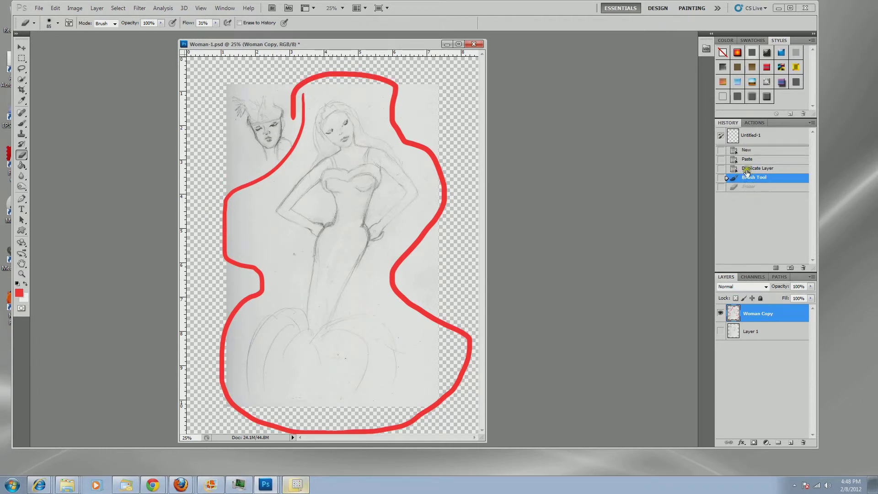
left_click(746, 169)
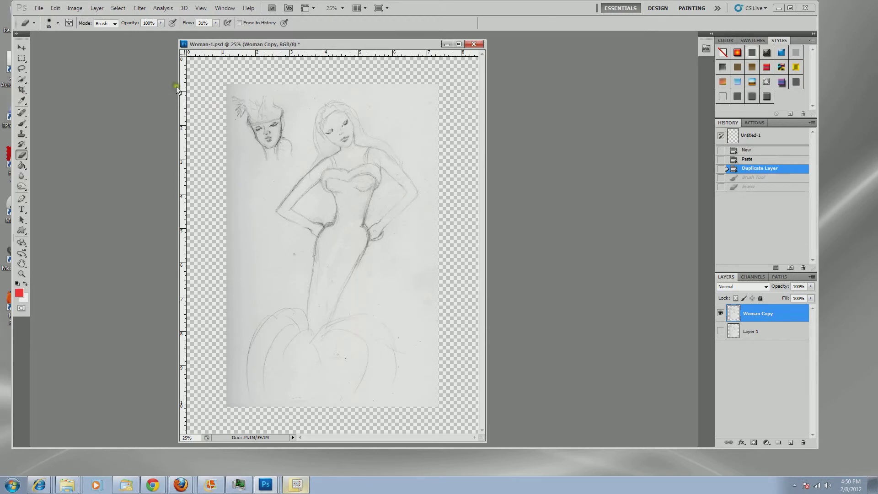
Step: Create a new layer named "Paint" above the Woman Copy layer
left_click(95, 8)
mouse_move(94, 15)
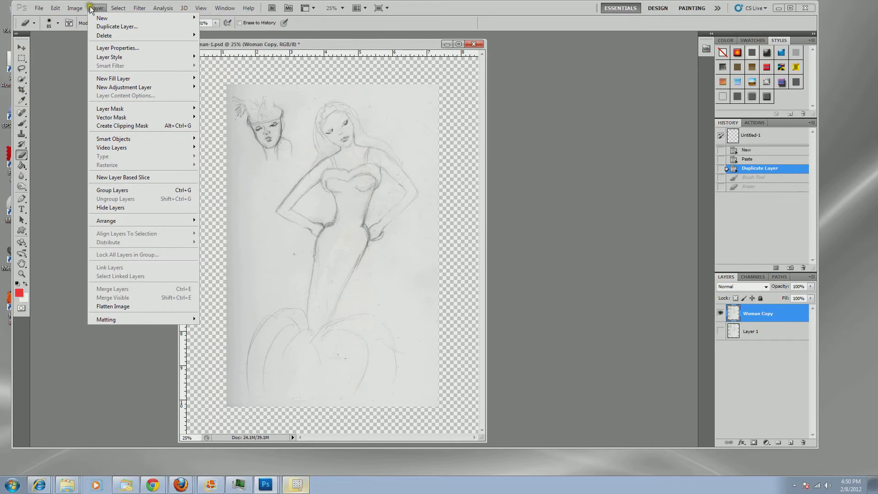
left_click(200, 8)
left_click(97, 9)
mouse_move(108, 19)
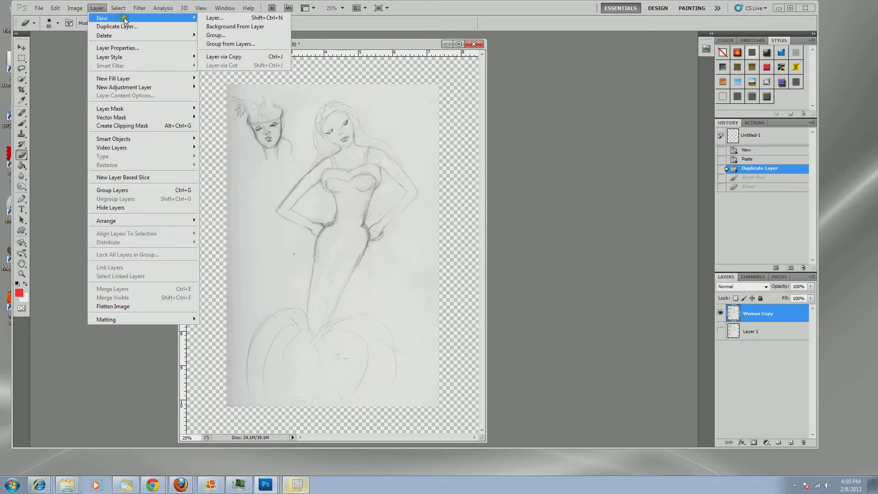
left_click(215, 18)
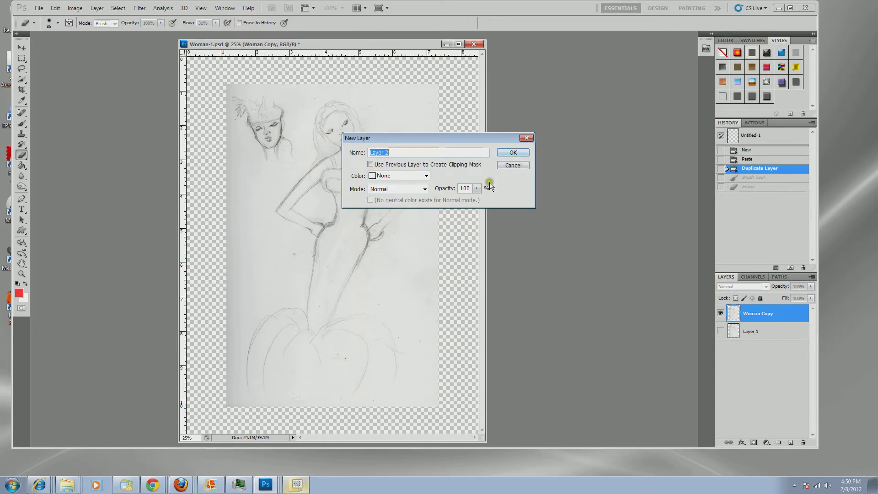
type("Paint")
key("Return")
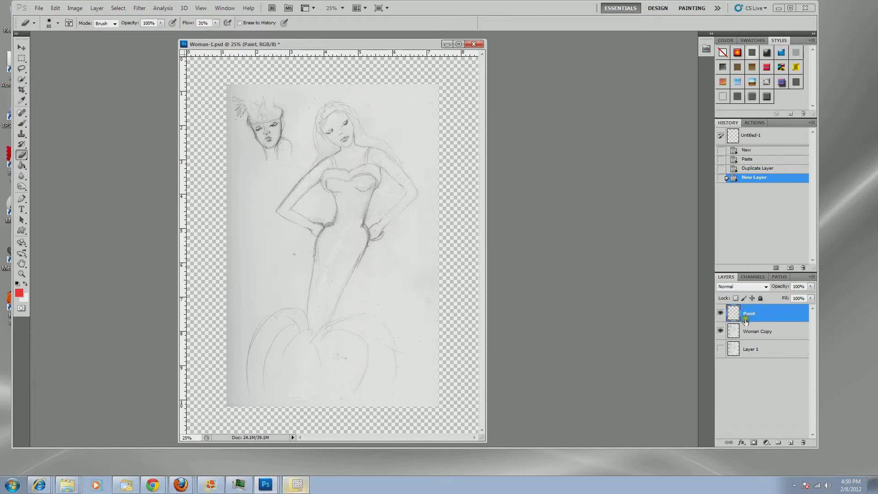
Step: Paint three red freehand strokes on the Paint layer with the 75 px brush: a loop around the heads, a central spiral and a lower curl
key("b")
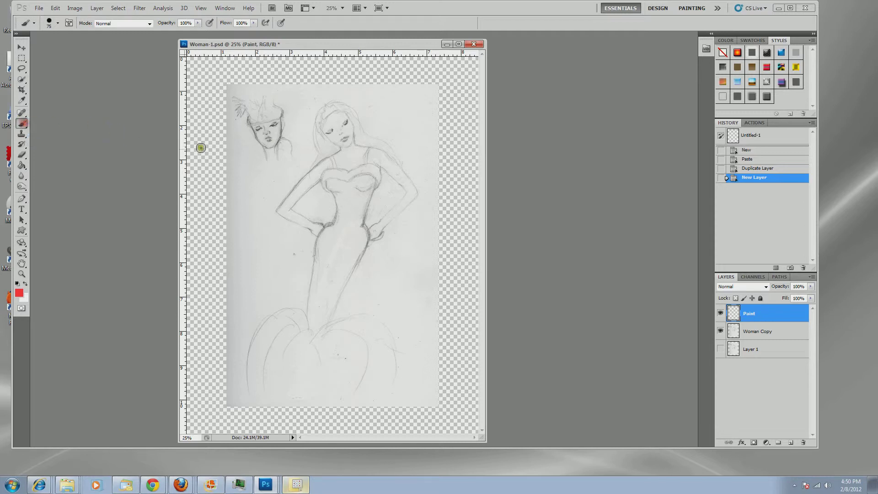
mouse_move(389, 155)
left_mouse_down()
mouse_move(380, 110)
mouse_move(293, 90)
mouse_move(281, 111)
mouse_move(361, 141)
left_mouse_up()
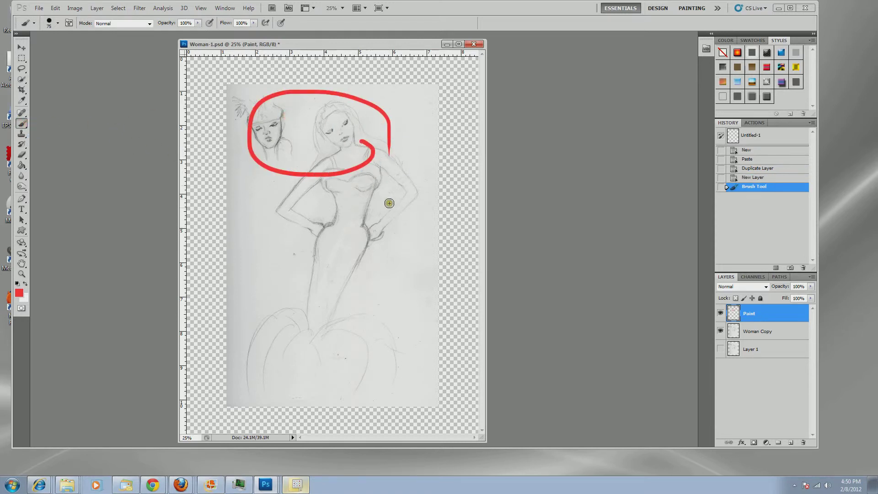
mouse_move(363, 198)
left_mouse_down()
mouse_move(295, 224)
mouse_move(366, 316)
mouse_move(342, 251)
mouse_move(338, 265)
left_mouse_up()
mouse_move(259, 385)
left_mouse_down()
mouse_move(322, 358)
mouse_move(359, 388)
mouse_move(417, 352)
mouse_move(381, 334)
mouse_move(387, 356)
left_mouse_up()
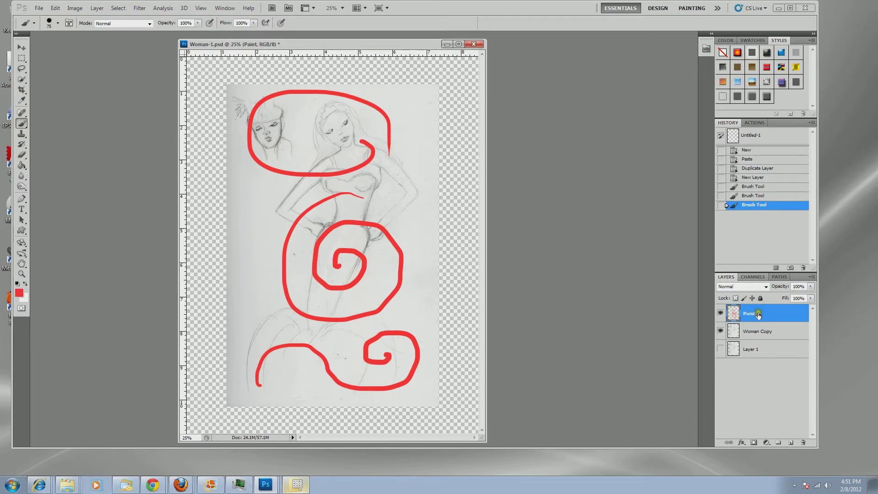
Step: Switch the Paint layer's visibility off and on twice to compare the sketch with and without the red strokes
left_click(720, 313)
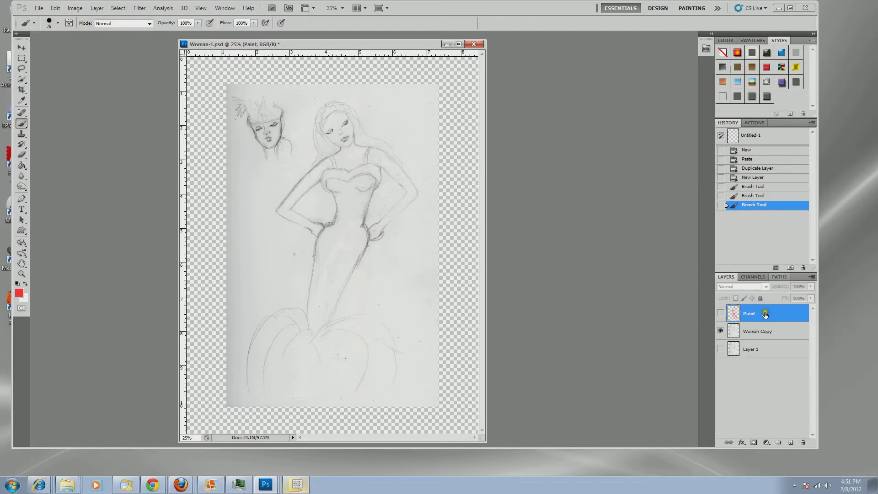
left_click(721, 314)
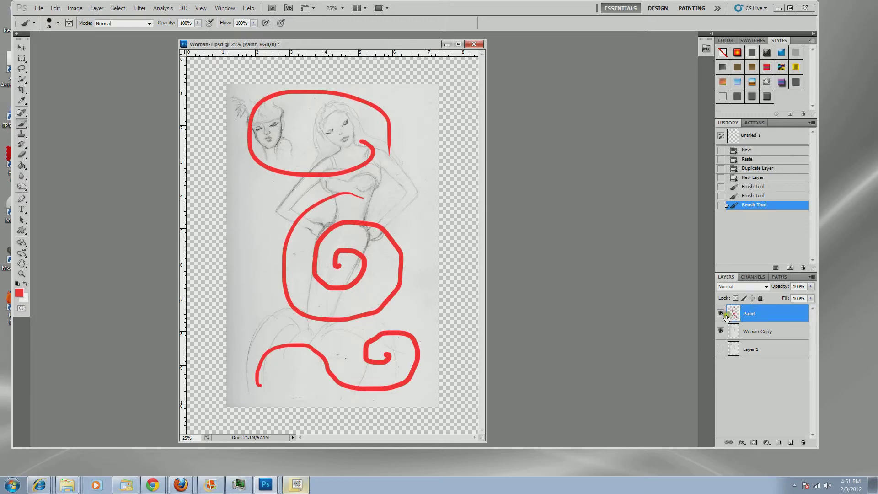
left_click(721, 315)
left_click(721, 315)
Step: Send the Paint layer backward so it sits below the Woman Copy layer
left_click(91, 12)
left_click(138, 221)
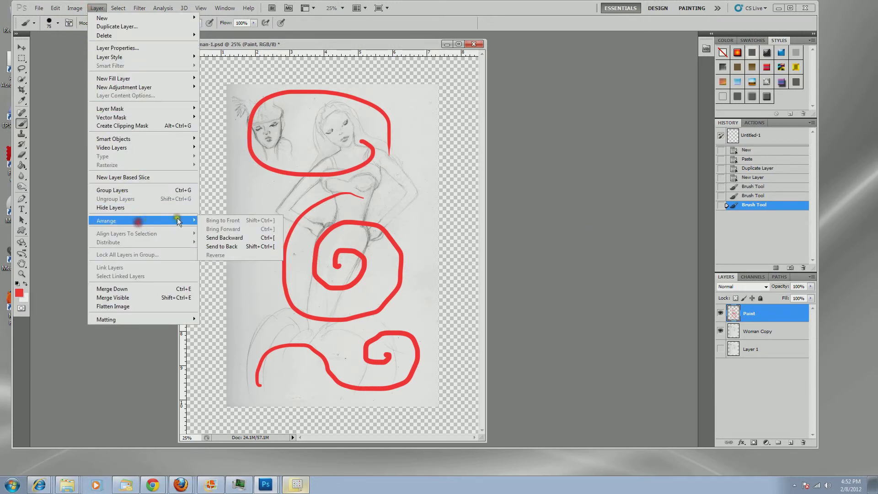
left_click(240, 240)
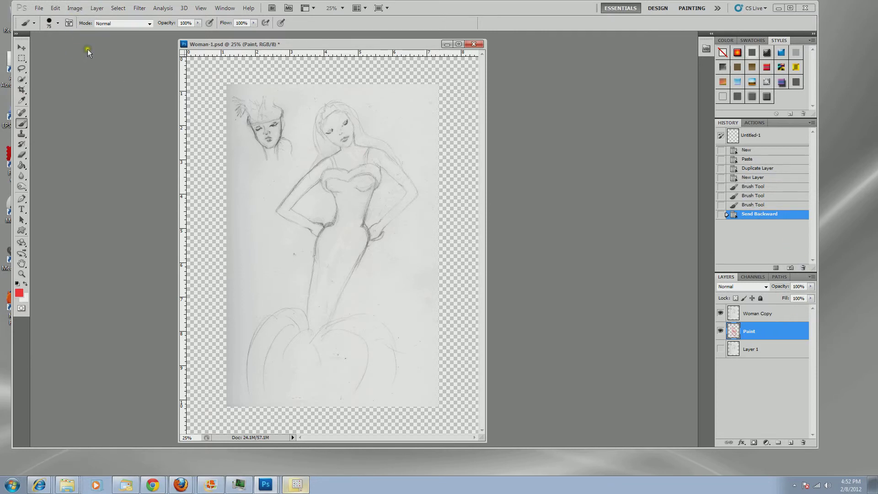
Step: Reorder the Paint layer above and below Woman Copy in the layer stack, leaving it on top
left_click(95, 8)
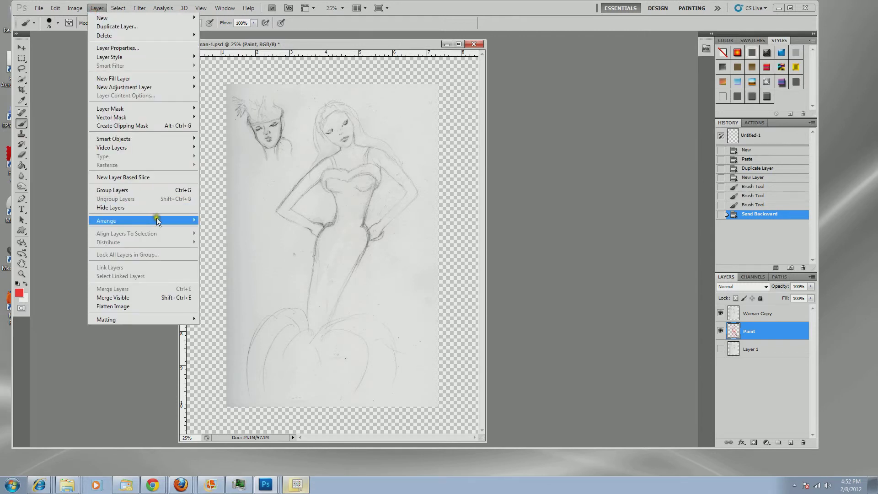
mouse_move(167, 221)
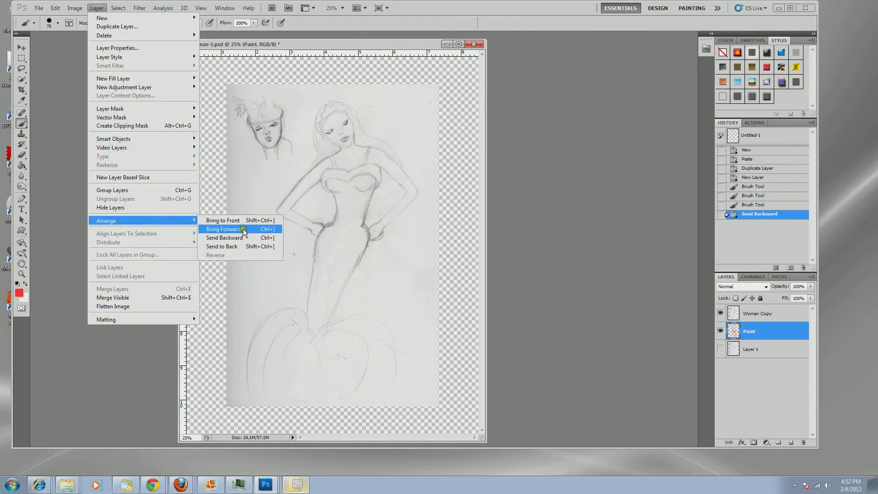
left_click(770, 332)
left_click_drag(771, 333, 769, 313)
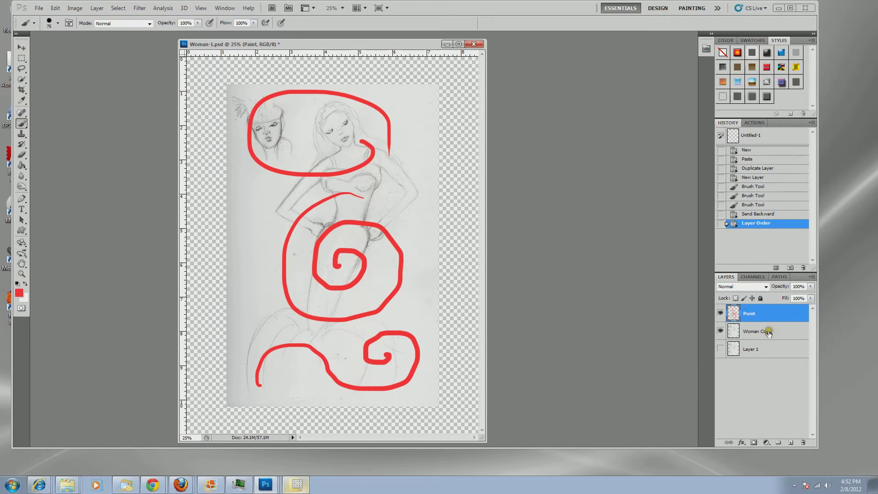
mouse_move(772, 313)
left_mouse_down()
mouse_move(771, 333)
mouse_move(771, 314)
left_mouse_up()
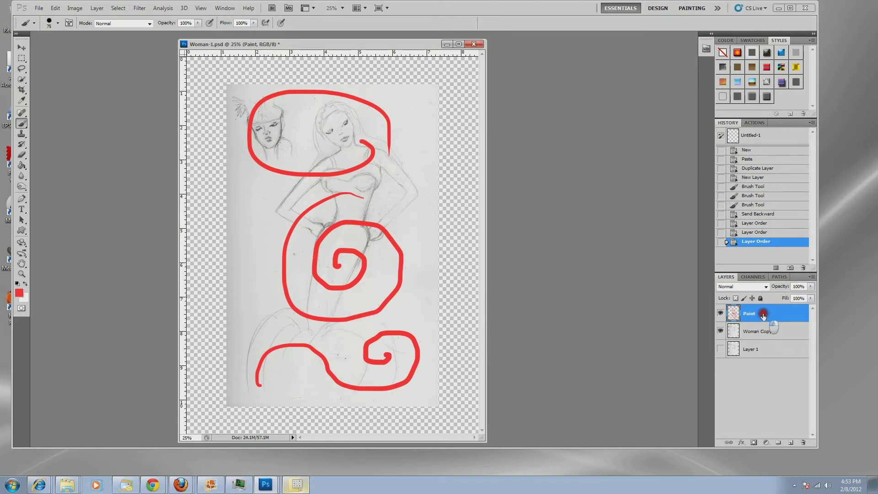
Step: Lower the Paint layer's opacity to 27%
left_click(811, 286)
left_click_drag(790, 296, 789, 295)
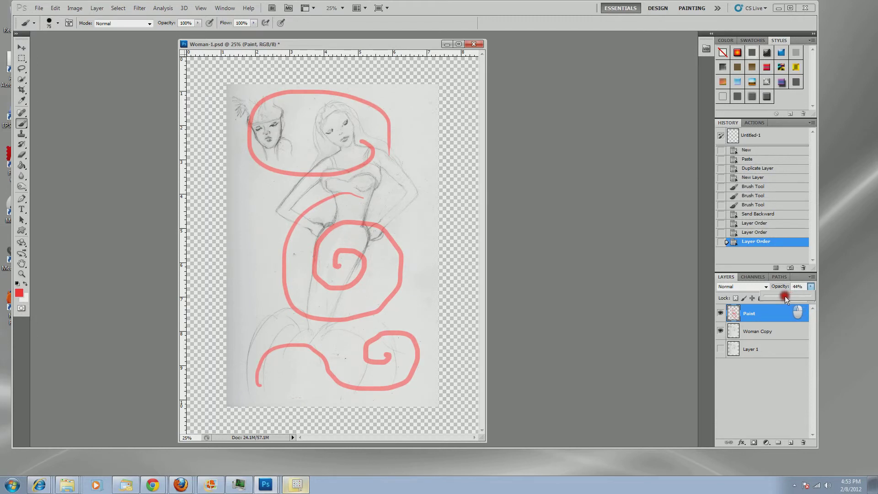
left_click_drag(780, 295, 778, 296)
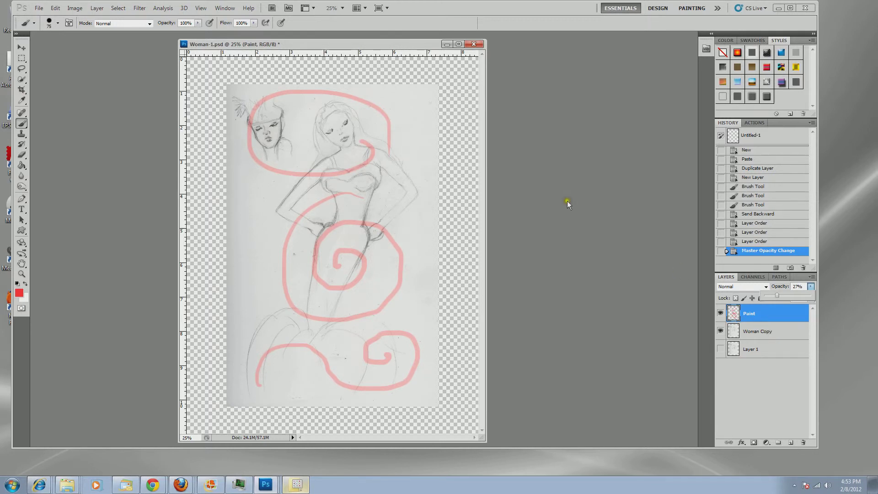
Step: Create another new layer above Paint and name it "Paint 2"
left_click(92, 8)
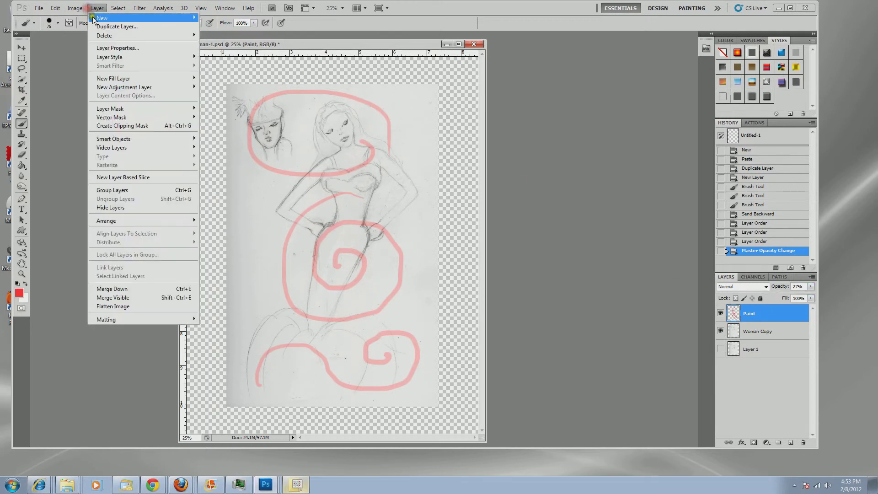
mouse_move(96, 18)
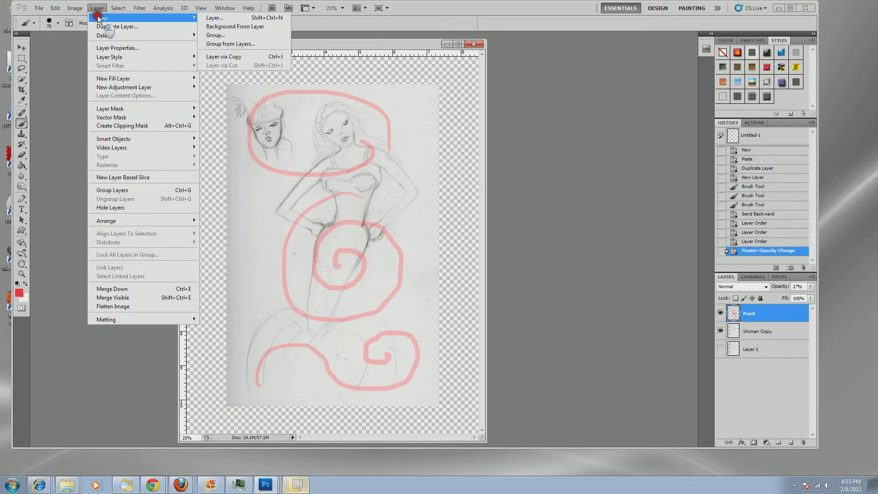
left_click(216, 19)
left_click(515, 150)
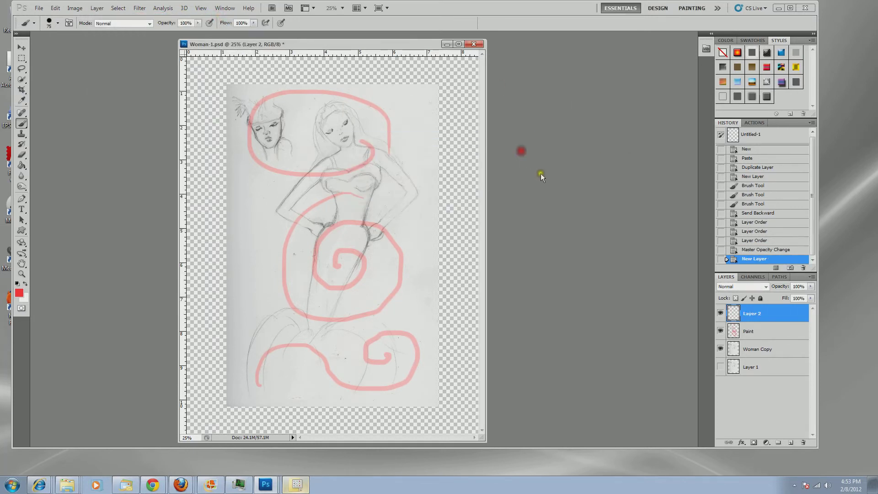
double_click(753, 313)
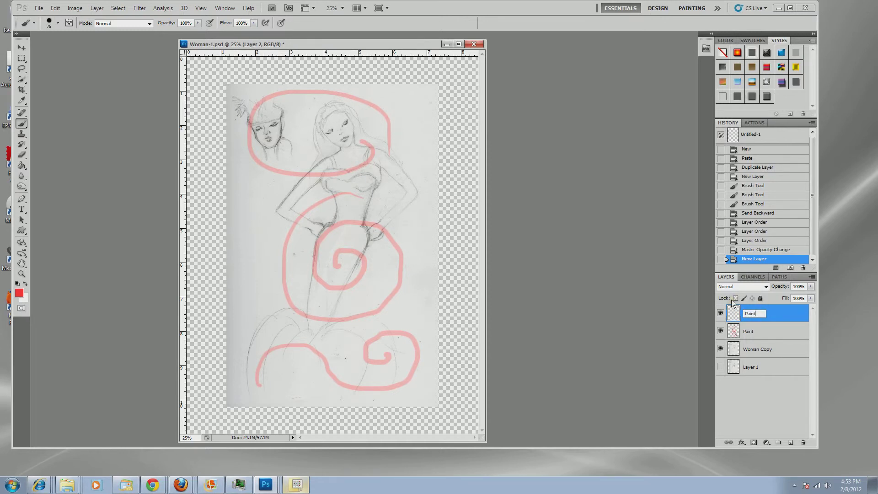
key("Return")
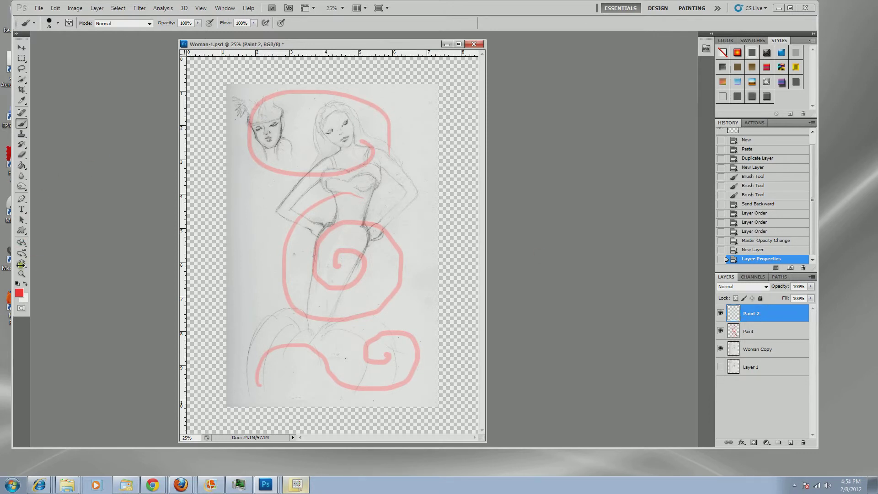
Step: Change the foreground colour to bright green
left_click(19, 293)
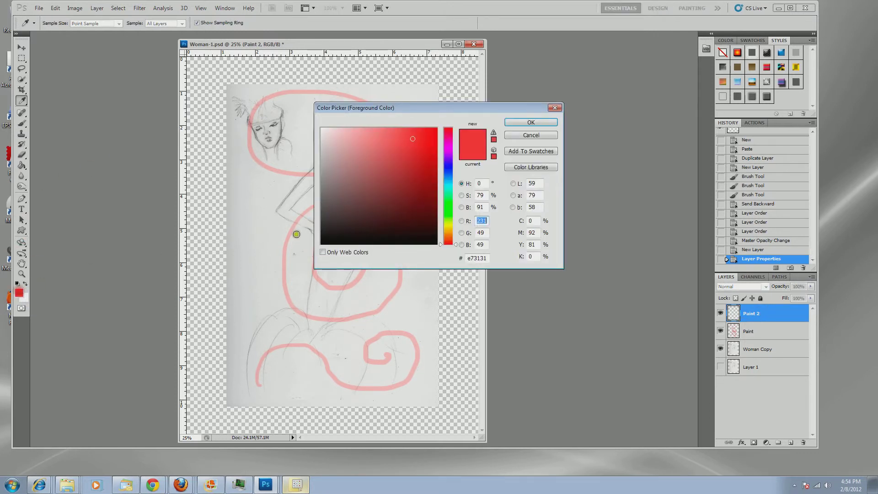
left_click(451, 208)
left_click(538, 123)
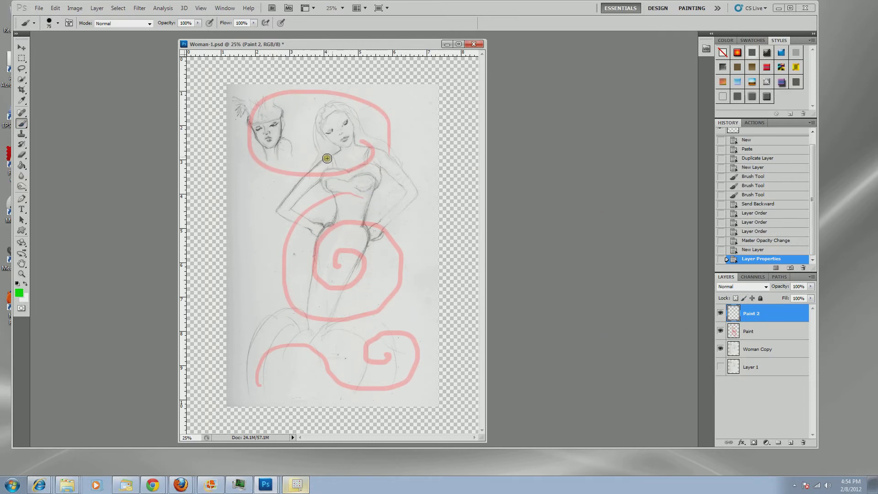
Step: Paint green freehand loops and spirals over the red ones on the Paint 2 layer, and switch that layer's visibility off and on
mouse_move(352, 144)
left_mouse_down()
mouse_move(334, 159)
mouse_move(274, 126)
mouse_move(355, 119)
mouse_move(363, 154)
mouse_move(343, 158)
left_mouse_up()
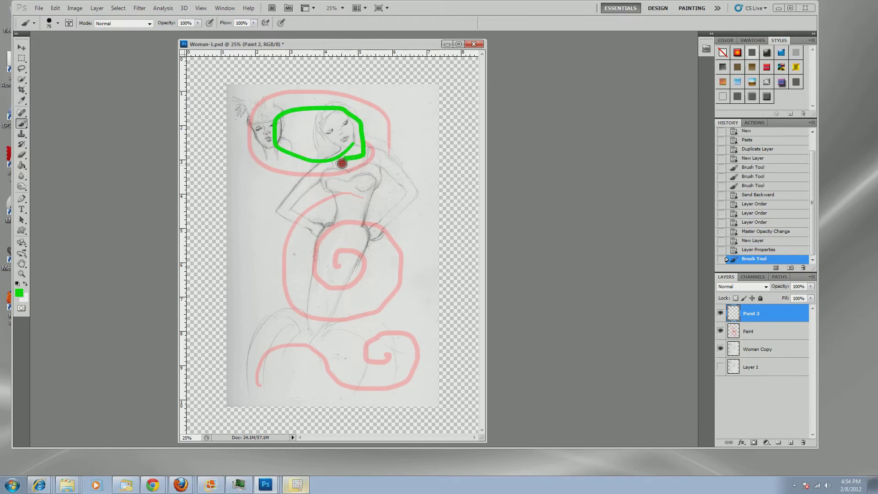
mouse_move(355, 201)
left_mouse_down()
mouse_move(294, 260)
mouse_move(299, 286)
left_mouse_up()
mouse_move(383, 264)
left_mouse_down()
mouse_move(356, 236)
mouse_move(320, 258)
mouse_move(348, 265)
left_mouse_up()
mouse_move(263, 384)
left_mouse_down()
mouse_move(309, 368)
mouse_move(426, 396)
mouse_move(440, 338)
left_mouse_up()
mouse_move(354, 329)
left_mouse_down()
mouse_move(365, 365)
mouse_move(396, 369)
mouse_move(398, 346)
mouse_move(382, 354)
left_mouse_up()
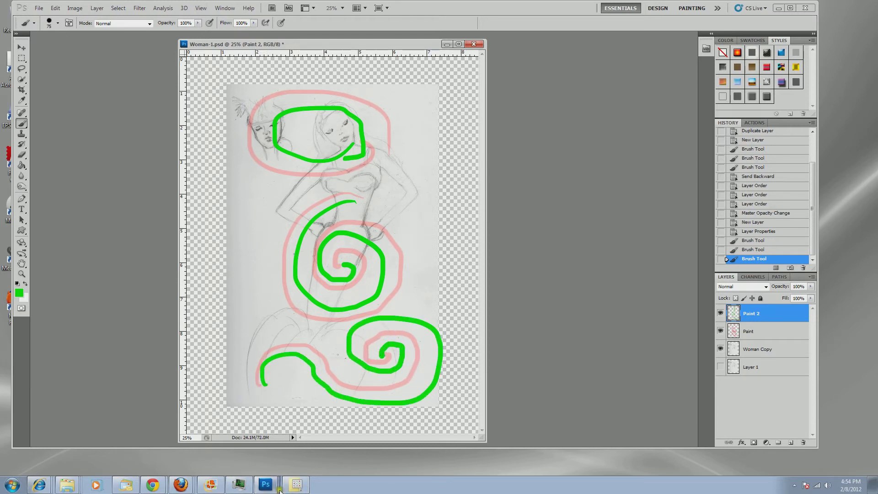
left_click(720, 314)
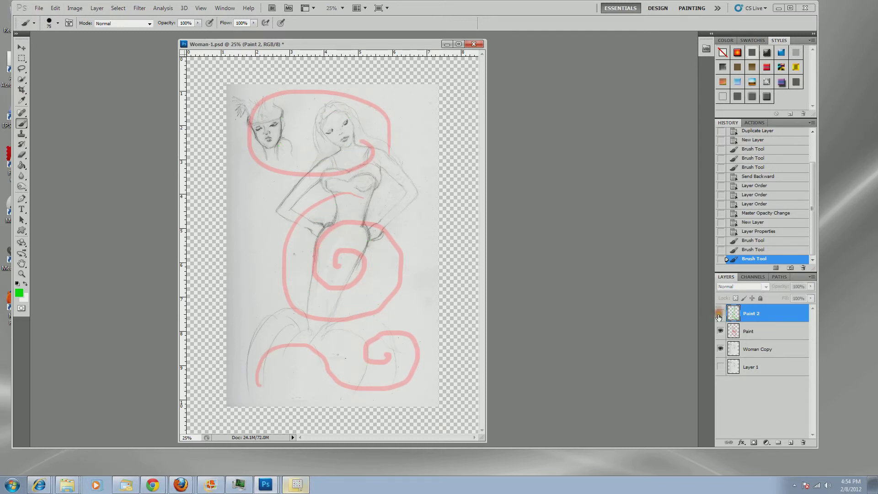
left_click(720, 315)
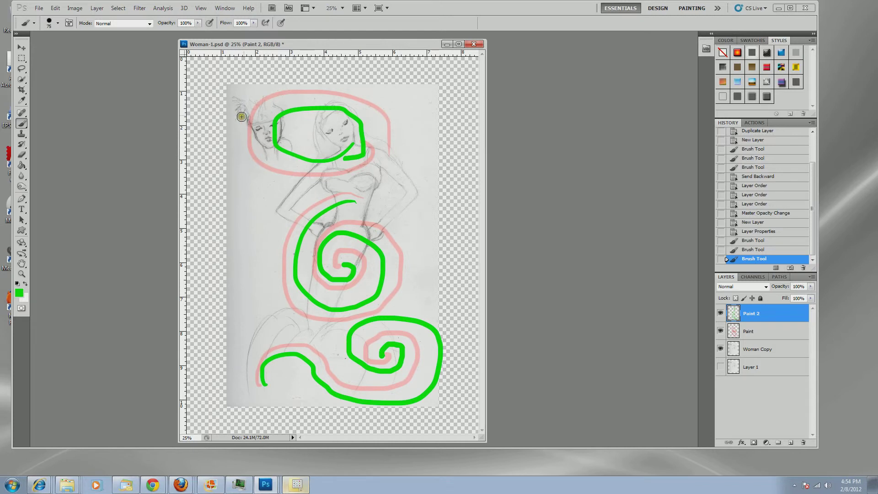
Step: Paint green lines on Paint 2: four vertical across the heads, two horizontal across the middle and two vertical through the lower curls
left_click_drag(261, 78, 268, 197)
left_click_drag(295, 77, 302, 128)
left_click_drag(336, 82, 352, 204)
left_click_drag(366, 79, 376, 202)
mouse_move(410, 235)
left_mouse_down()
mouse_move(334, 250)
mouse_move(227, 250)
left_mouse_up()
left_click_drag(426, 270, 210, 295)
left_click_drag(399, 293, 402, 425)
left_click_drag(286, 303, 304, 406)
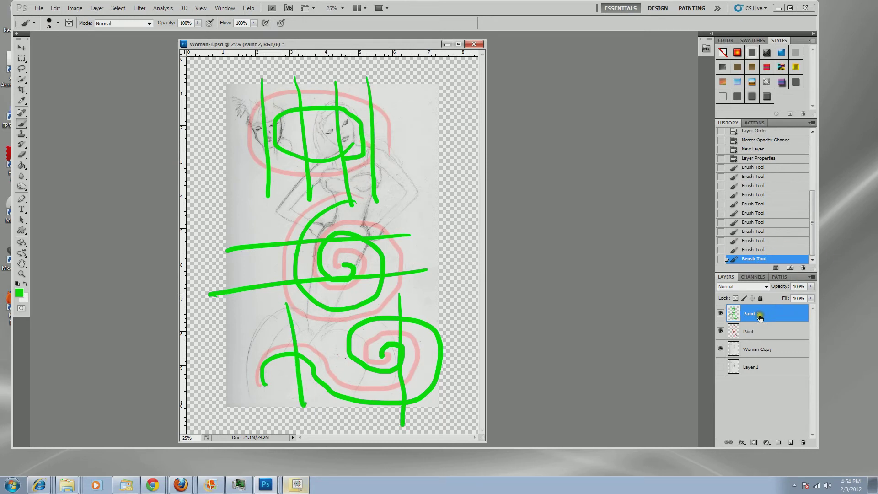
Step: Move the Paint 2 layer below Paint and raise the Paint layer's opacity to 100%
left_click_drag(765, 317, 769, 336)
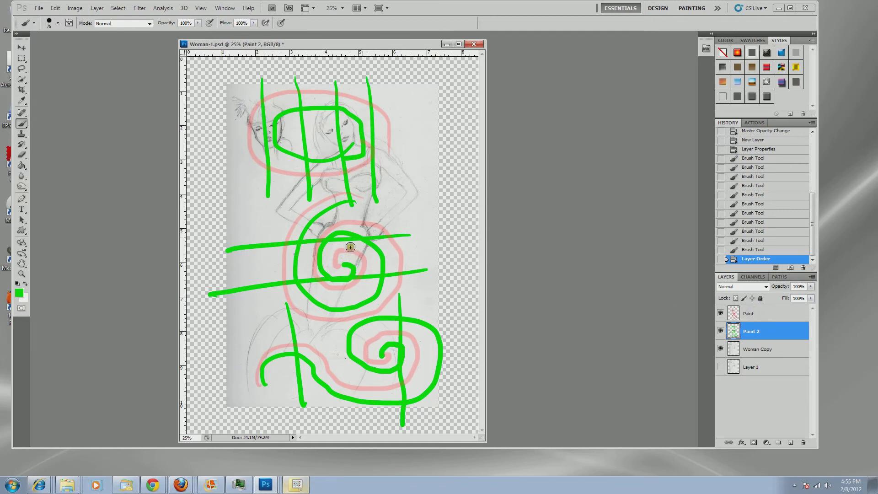
left_click(759, 314)
left_click(809, 287)
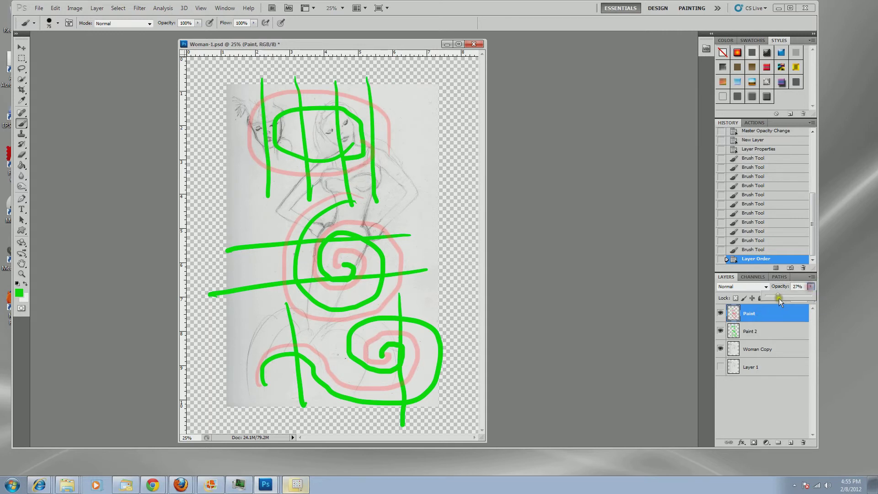
left_click_drag(777, 295, 814, 292)
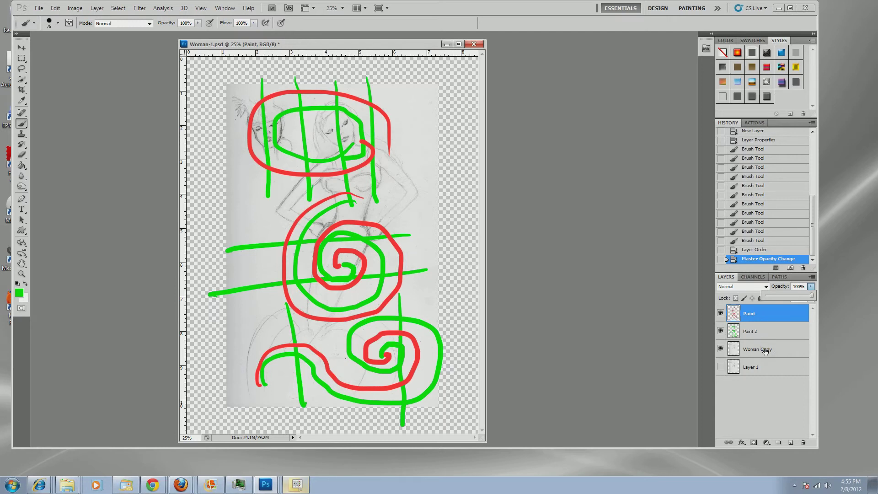
Step: Move the Paint 2 layer beneath Woman Copy and paint a continuous border of green loops around the sketch on Paint 2
mouse_move(765, 333)
left_mouse_down()
mouse_move(776, 341)
mouse_move(772, 358)
left_mouse_up()
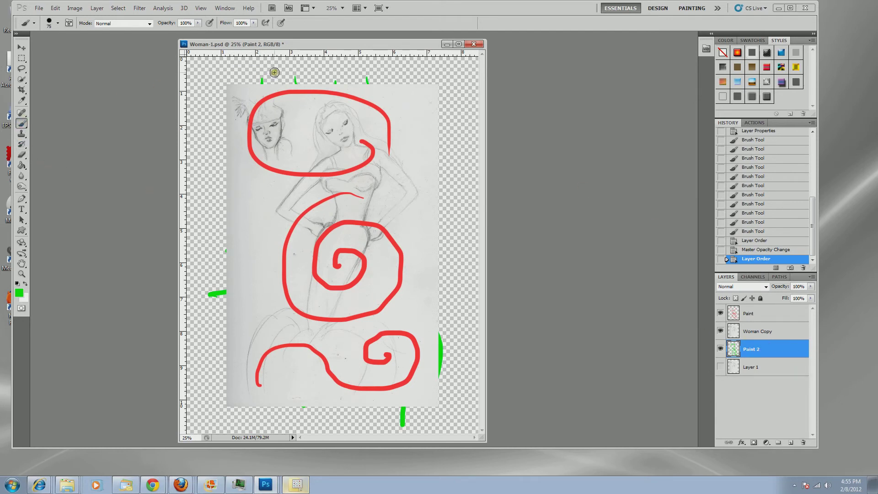
mouse_move(275, 71)
left_mouse_down()
mouse_move(204, 67)
mouse_move(221, 169)
mouse_move(201, 261)
mouse_move(214, 278)
mouse_move(217, 330)
mouse_move(192, 380)
mouse_move(231, 364)
mouse_move(192, 414)
mouse_move(259, 391)
mouse_move(237, 396)
mouse_move(332, 395)
mouse_move(291, 407)
mouse_move(391, 419)
mouse_move(366, 417)
mouse_move(437, 374)
mouse_move(468, 409)
mouse_move(429, 302)
mouse_move(457, 284)
mouse_move(435, 281)
mouse_move(435, 165)
mouse_move(479, 169)
mouse_move(420, 150)
mouse_move(447, 69)
mouse_move(440, 84)
mouse_move(341, 97)
mouse_move(263, 57)
mouse_move(309, 94)
mouse_move(256, 72)
left_mouse_up()
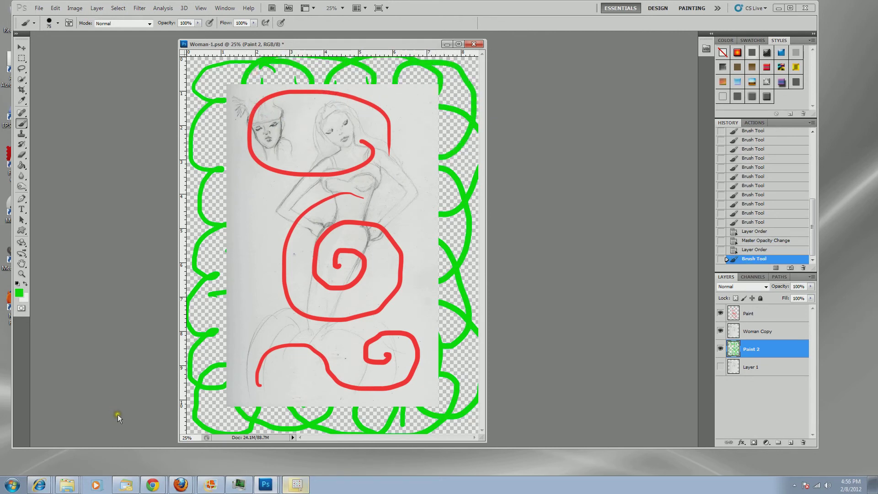
Step: Reduce the Woman Copy layer's opacity to about 80% to reveal the green paint beneath it
left_click(774, 333)
left_click(812, 286)
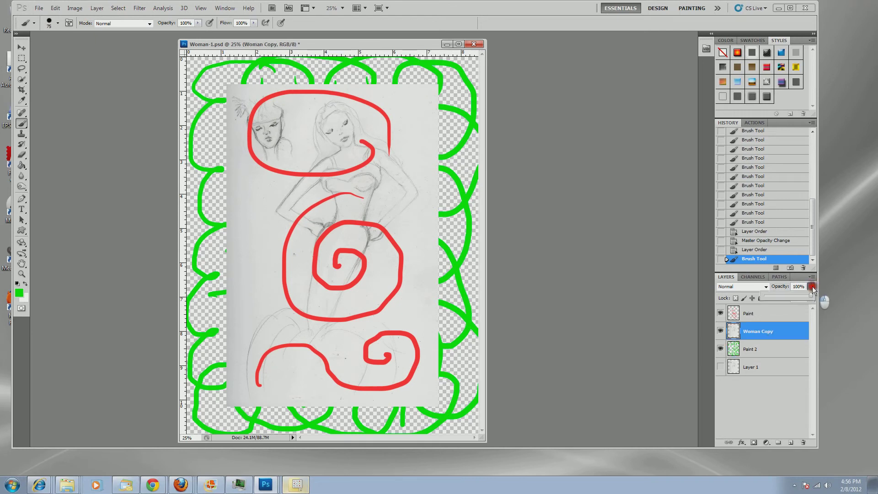
left_click(790, 295)
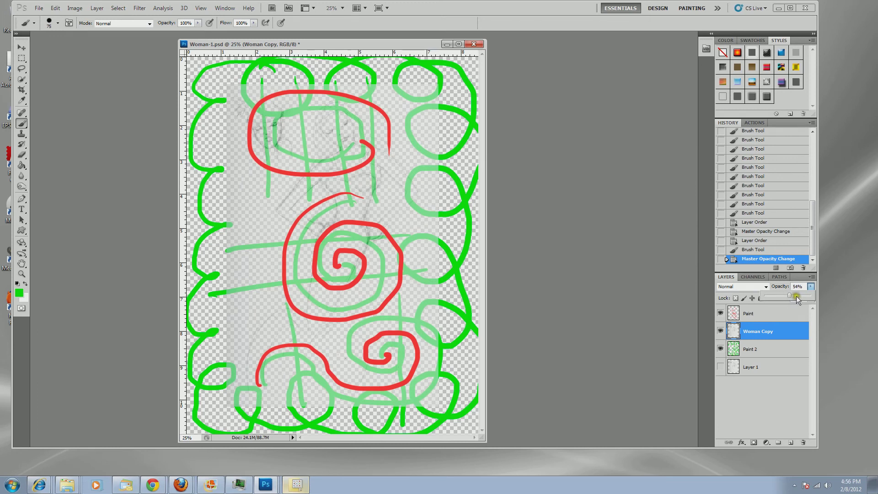
left_click(797, 296)
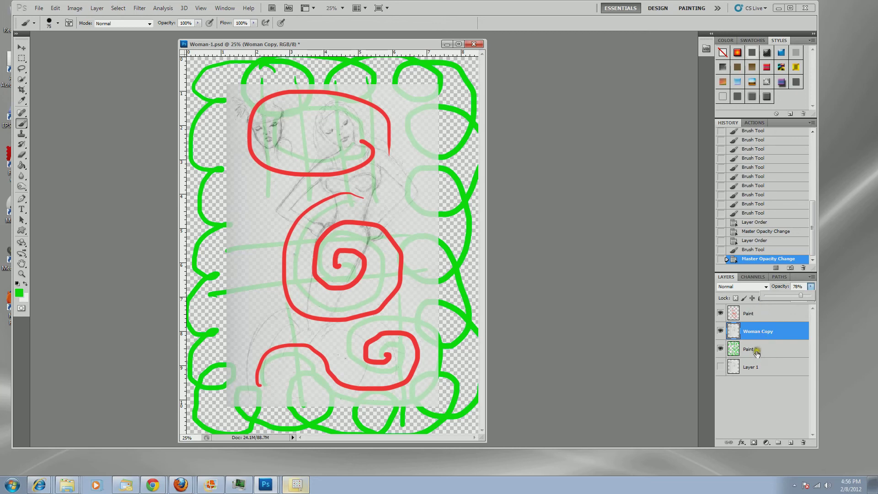
mouse_move(801, 296)
left_mouse_down()
mouse_move(791, 296)
mouse_move(804, 298)
left_mouse_up()
Step: Lower the Paint layer's opacity to 57% and save the document
left_click(773, 313)
left_click(811, 286)
left_click_drag(811, 295, 790, 295)
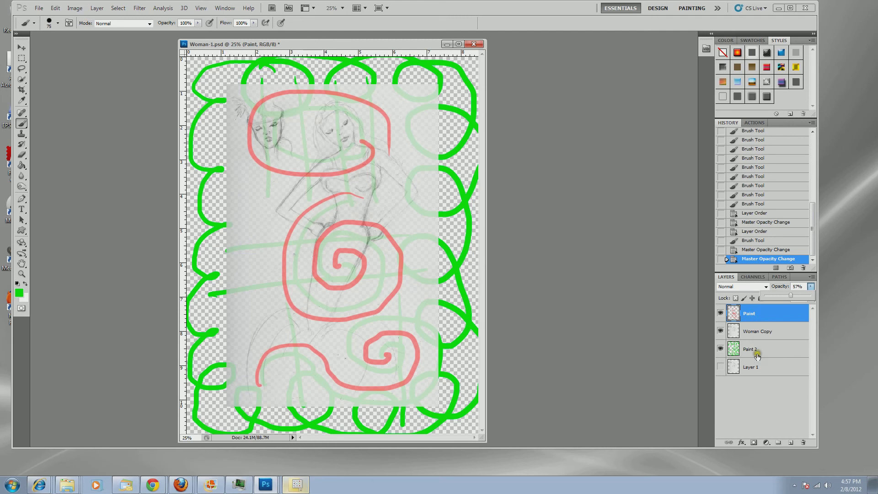
left_click(37, 9)
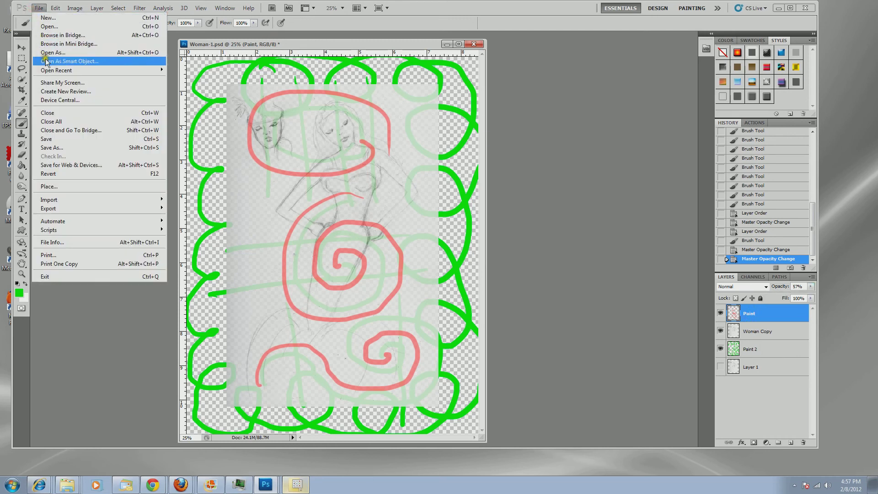
left_click(60, 141)
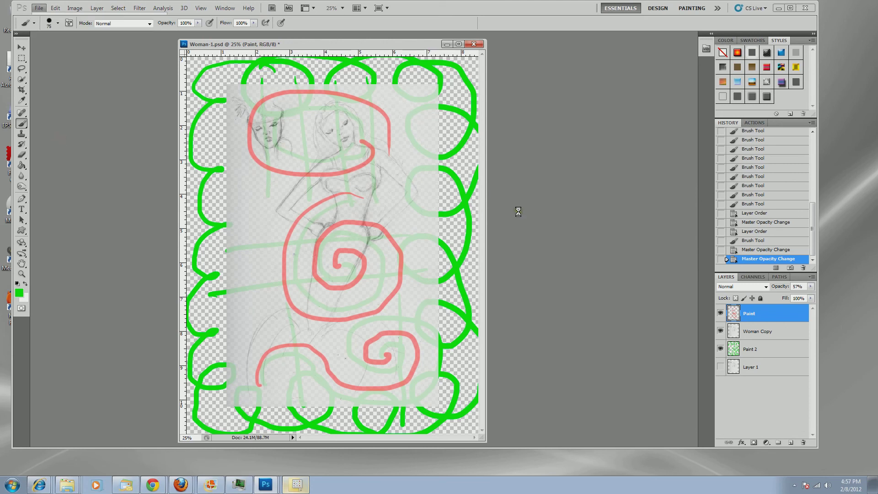